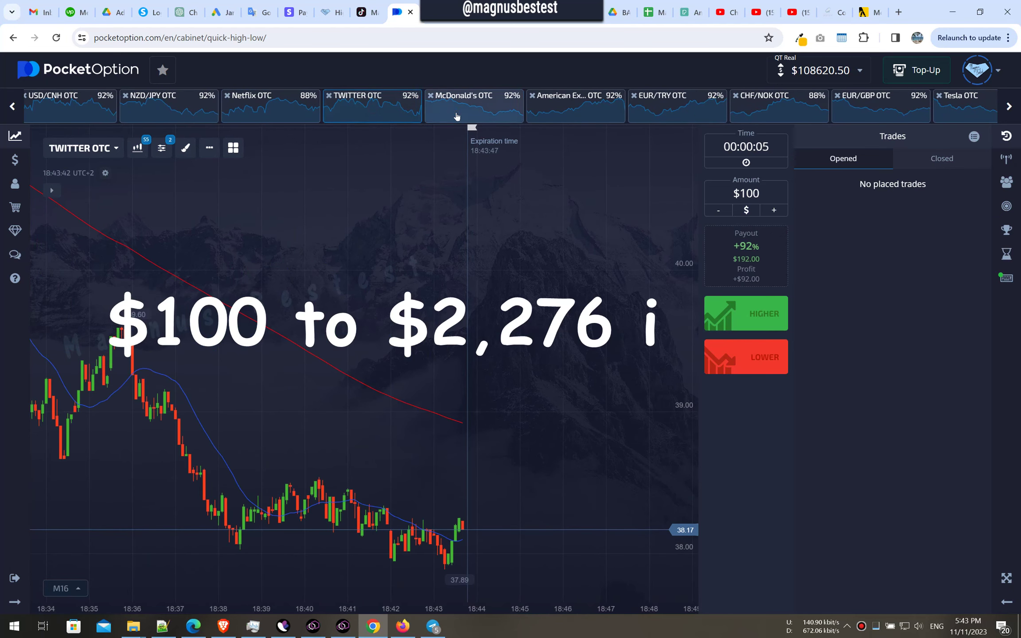
Browse the McDonald's, TWITTER, American Express, EUR/TRY, CHF/NOK and EUR/GBP OTC charts
{"action": "left_click", "coordinate": [457, 117]}
{"action": "left_click", "coordinate": [371, 109]}
{"action": "left_click", "coordinate": [472, 109]}
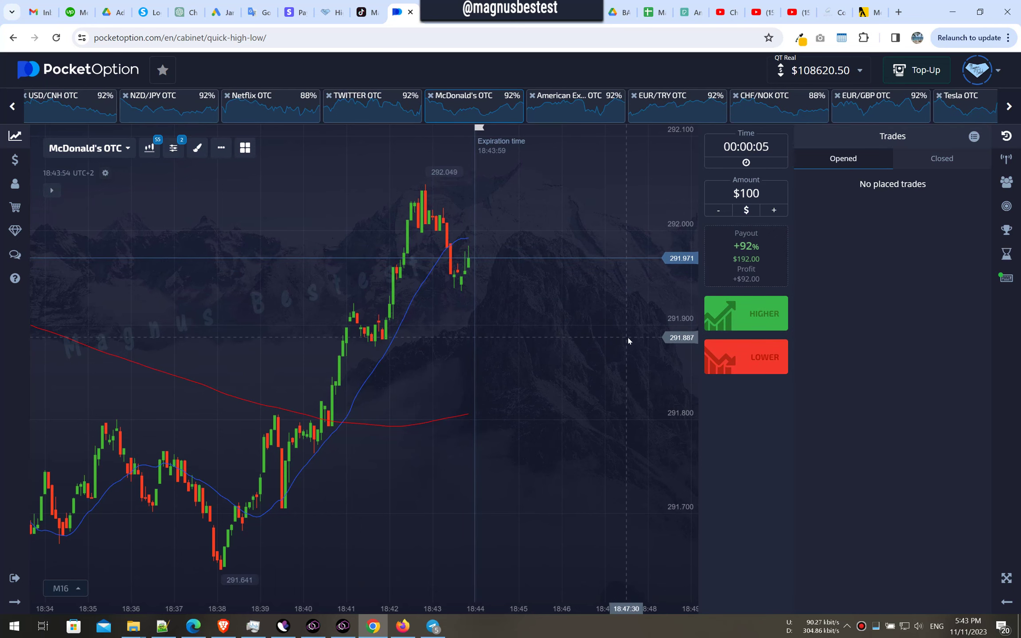
{"action": "left_click", "coordinate": [372, 100]}
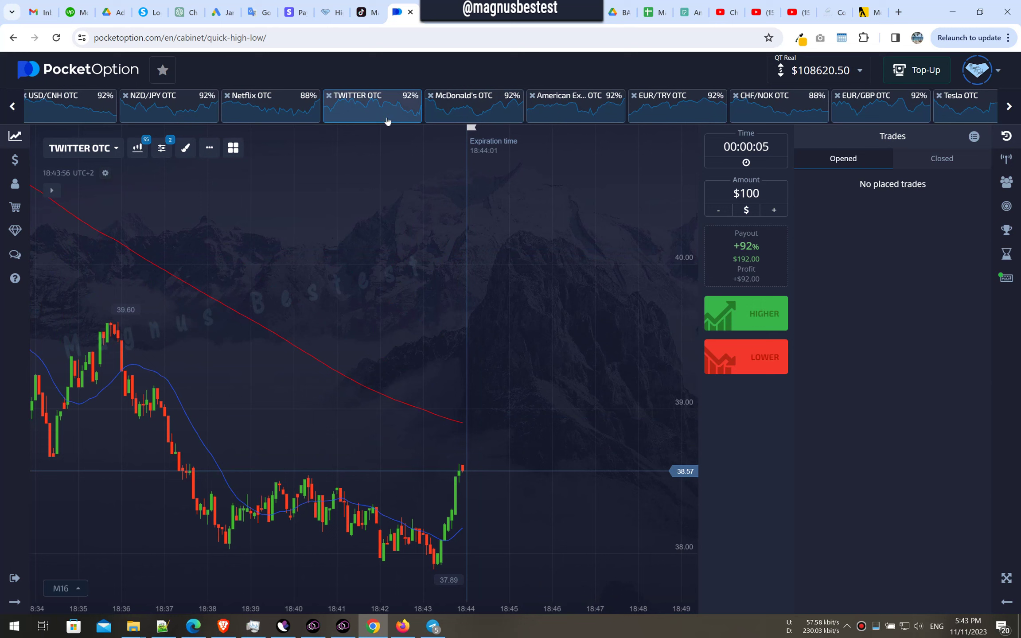
{"action": "left_click", "coordinate": [569, 100]}
{"action": "left_click", "coordinate": [671, 99]}
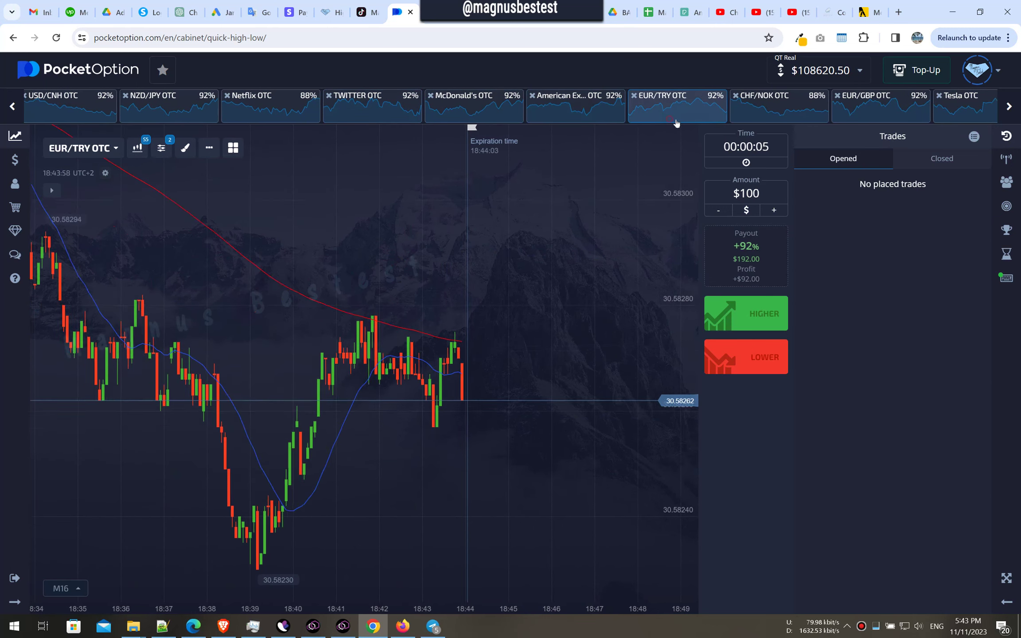
{"action": "left_click", "coordinate": [771, 100]}
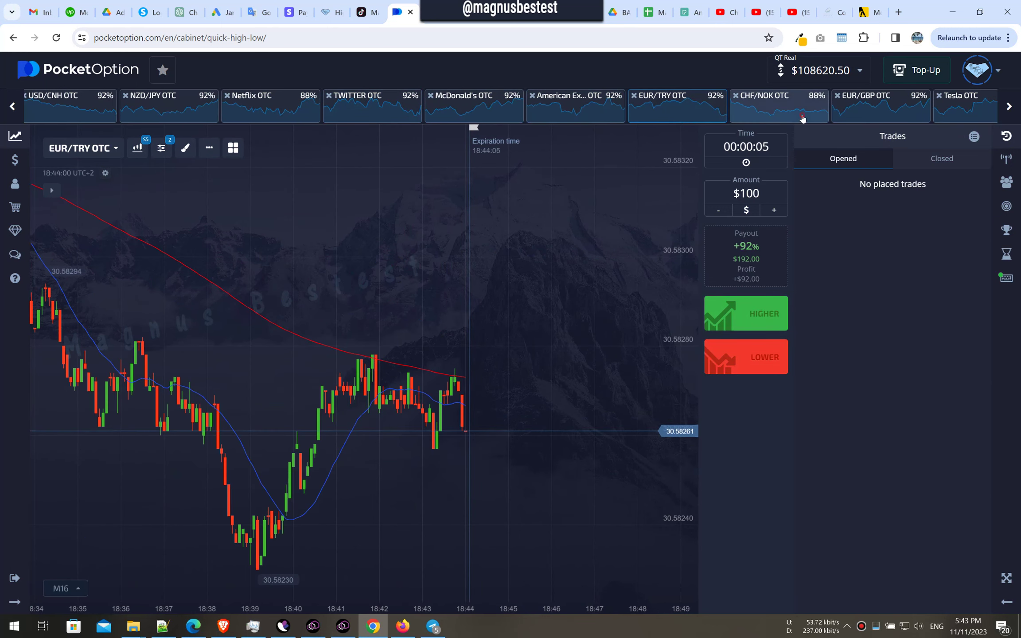
{"action": "left_click", "coordinate": [860, 104]}
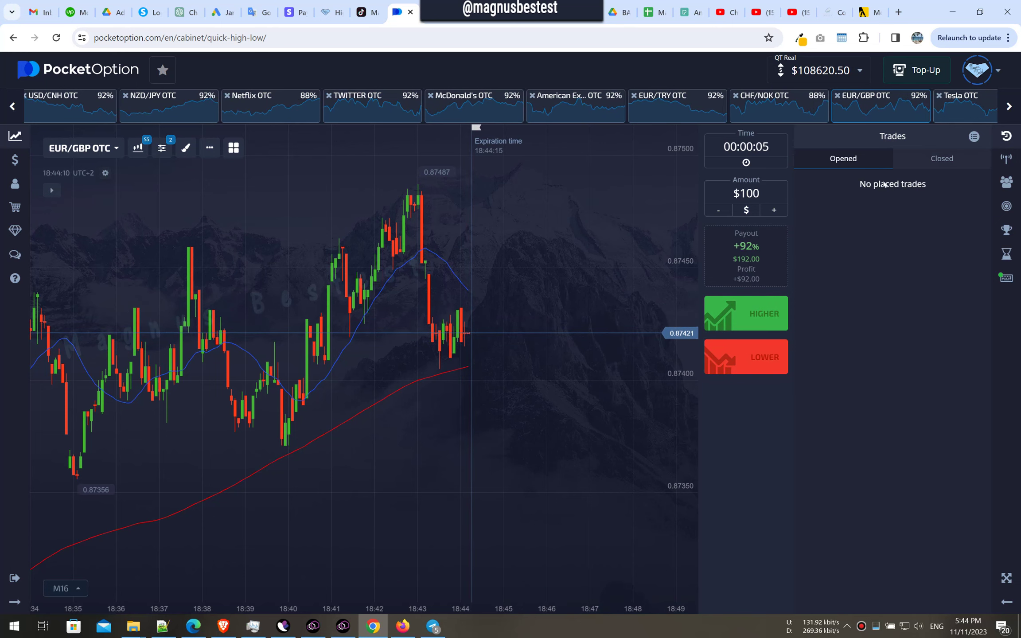
Move through Tesla, USD/CHF, USD/RUB, GBP/AUD, EUR/NZD, AUD/NZD and Apple to EUR/RUB OTC
{"action": "left_click", "coordinate": [962, 100]}
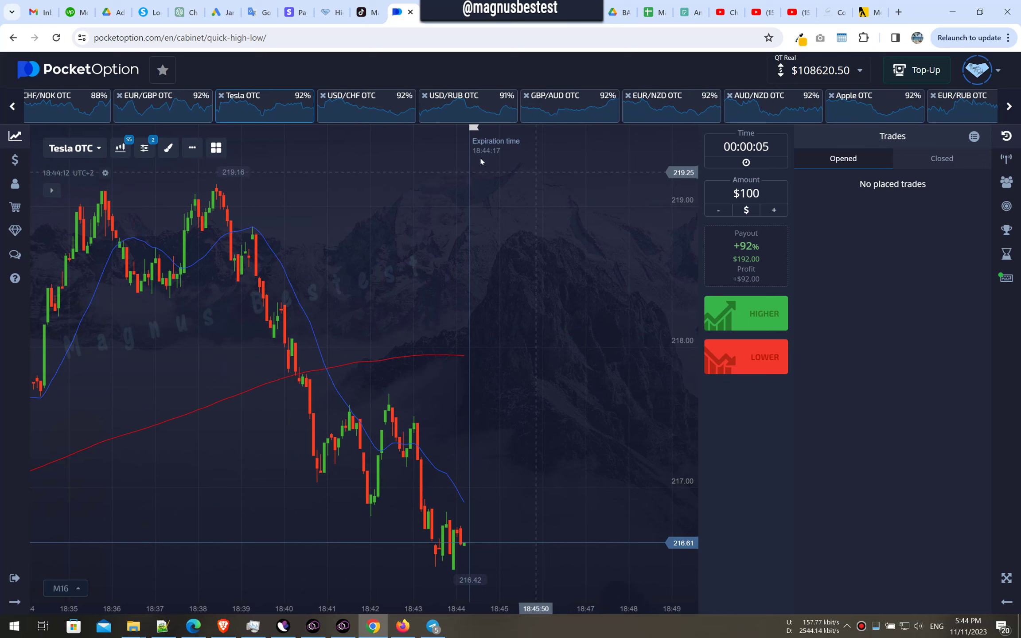
{"action": "left_click", "coordinate": [388, 112]}
{"action": "left_click", "coordinate": [469, 111]}
{"action": "left_click", "coordinate": [568, 113]}
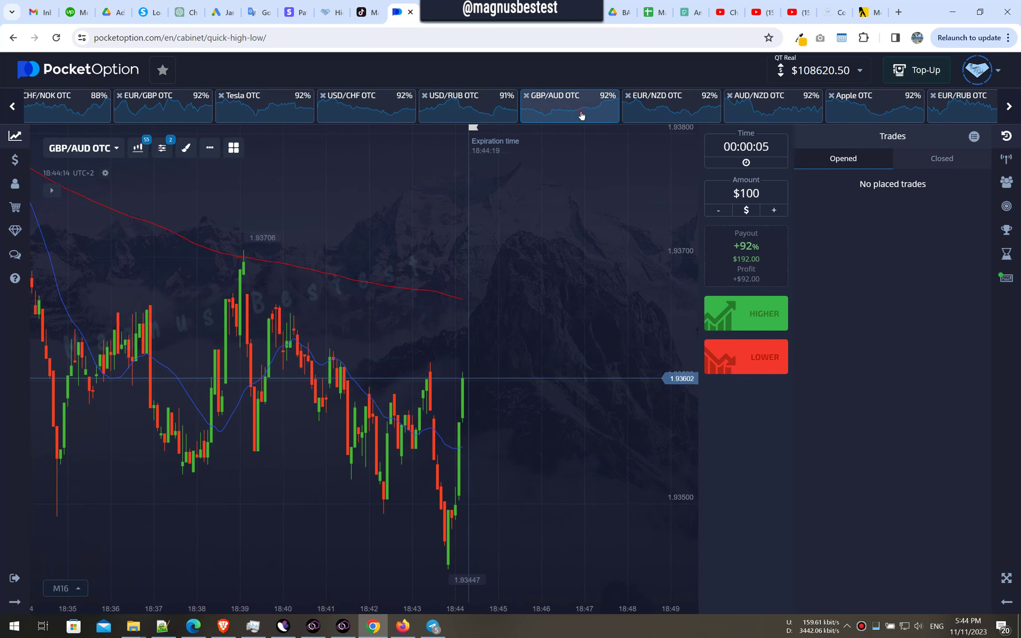
{"action": "left_click", "coordinate": [679, 112]}
{"action": "left_click", "coordinate": [754, 113]}
{"action": "left_click", "coordinate": [869, 108]}
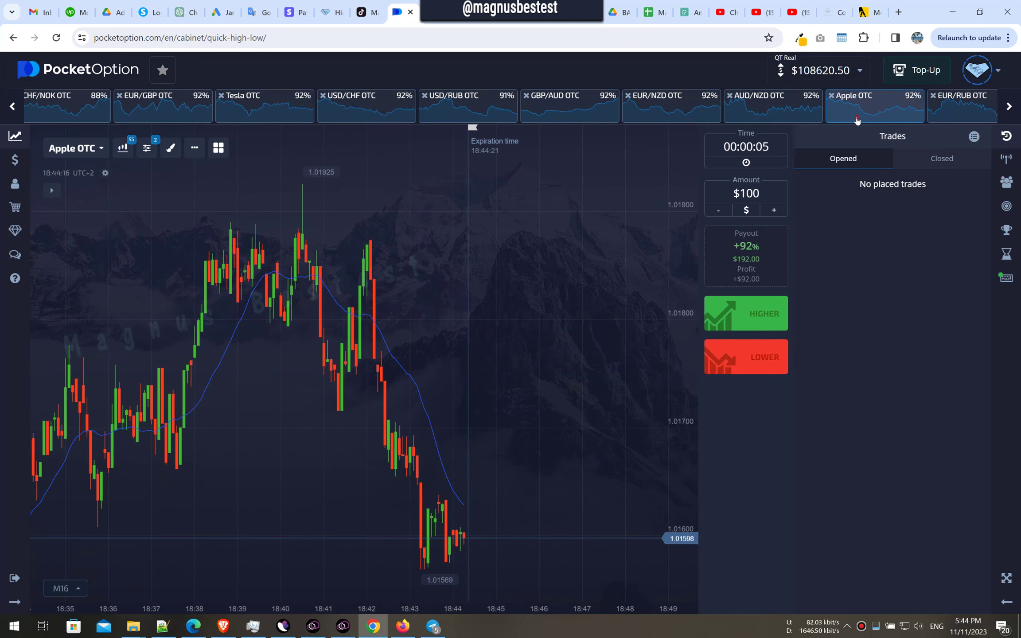
{"action": "left_click", "coordinate": [962, 108]}
{"action": "left_click", "coordinate": [1009, 105]}
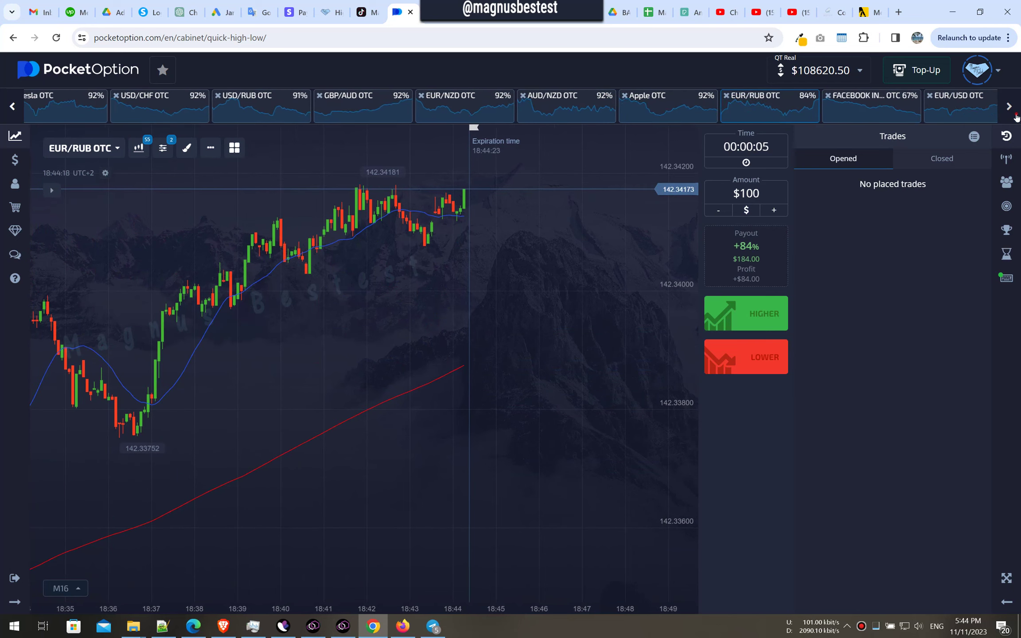
Place a $100 HIGHER trade on EUR/RUB OTC, then a $200 HIGHER trade after it wins
{"action": "left_click", "coordinate": [753, 310]}
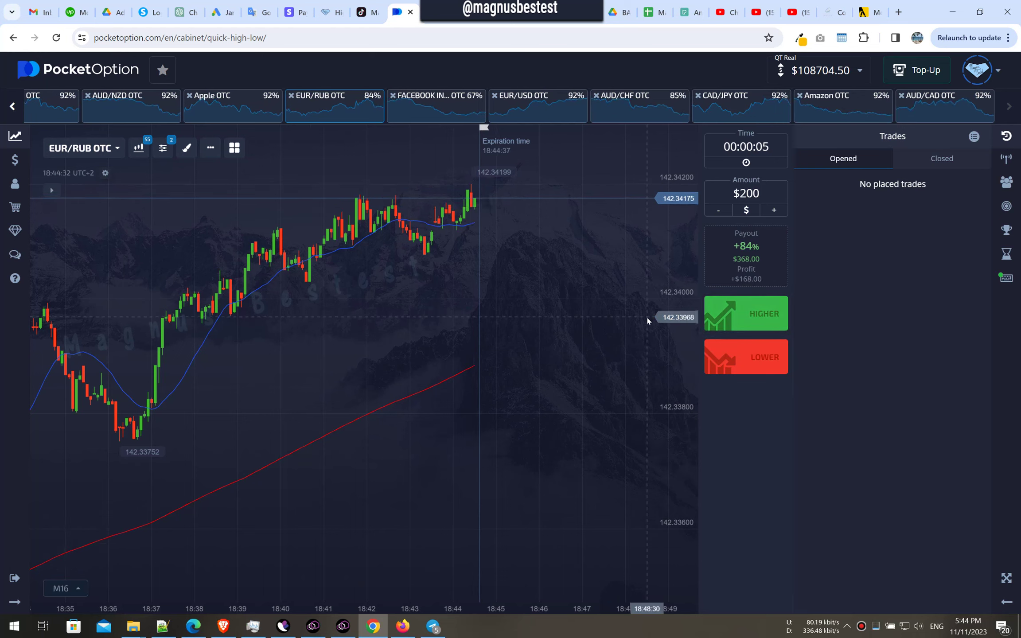
{"action": "left_click", "coordinate": [747, 313]}
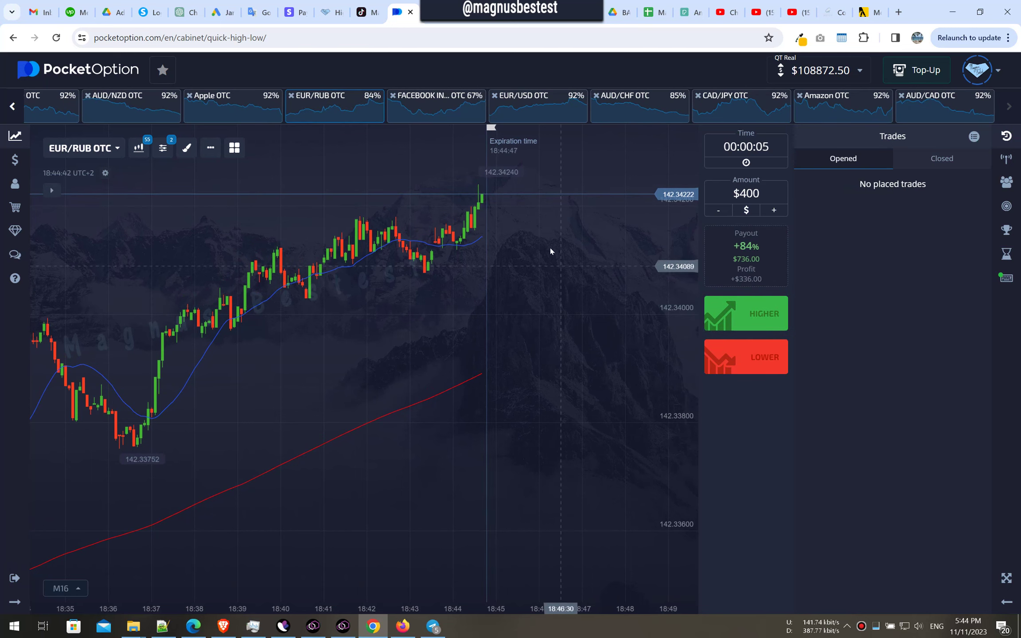
Remove Facebook from favourites and view EUR/USD, AUD/CHF, CAD/JPY, Amazon and AUD/CAD OTC
{"action": "left_click", "coordinate": [393, 95]}
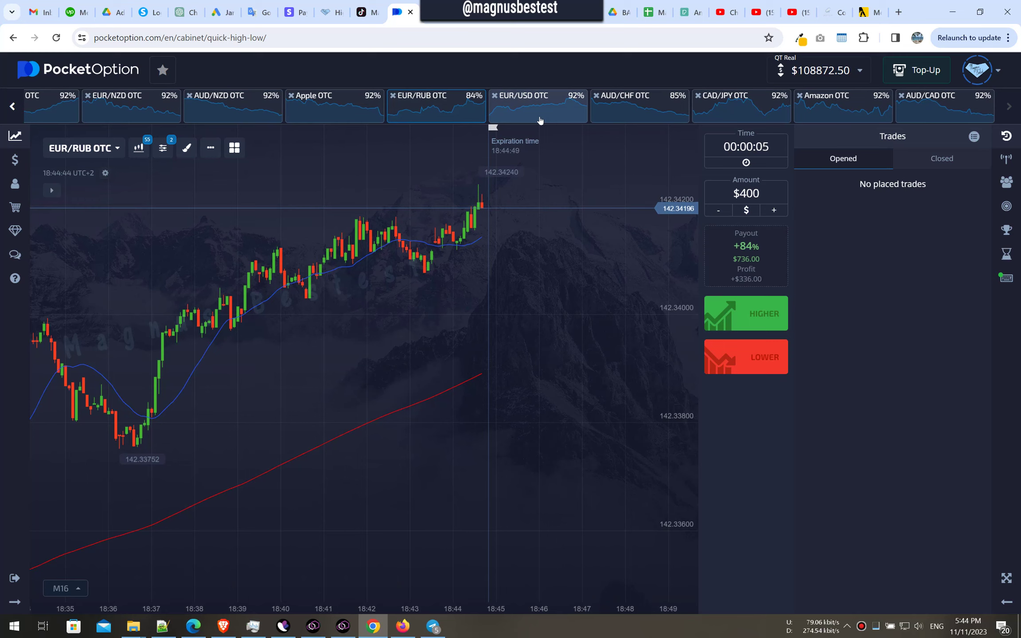
{"action": "left_click", "coordinate": [523, 102]}
{"action": "left_click", "coordinate": [625, 102]}
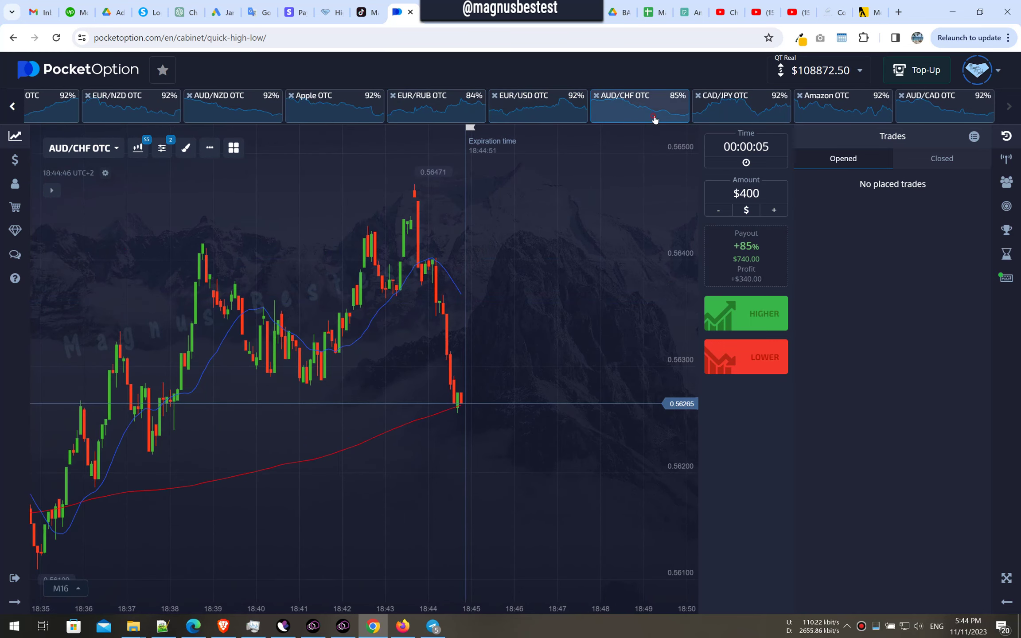
{"action": "left_click", "coordinate": [725, 102]}
{"action": "left_click", "coordinate": [827, 102]}
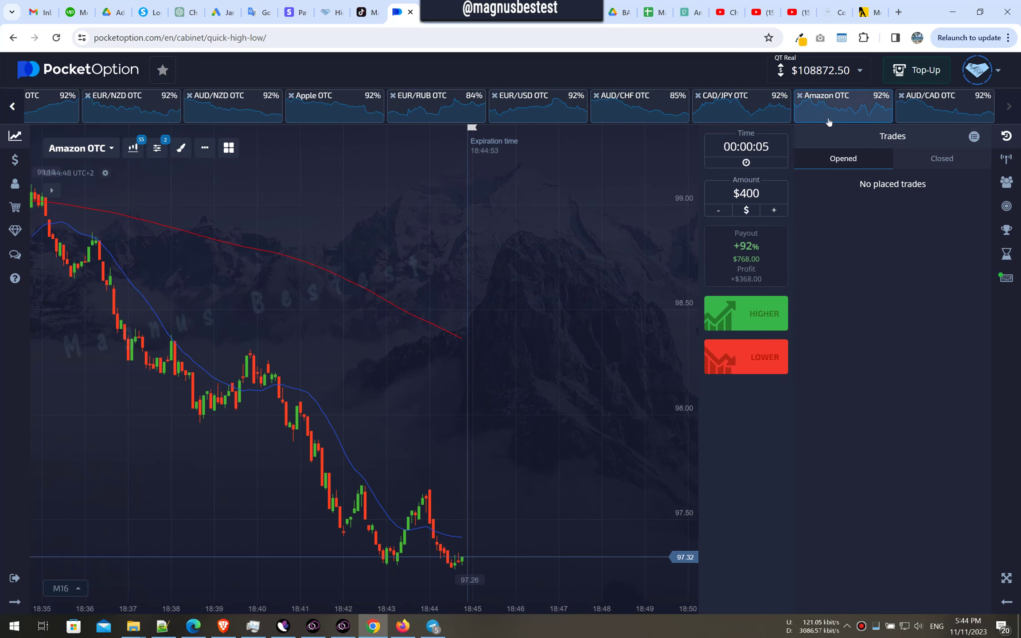
{"action": "left_click", "coordinate": [931, 102]}
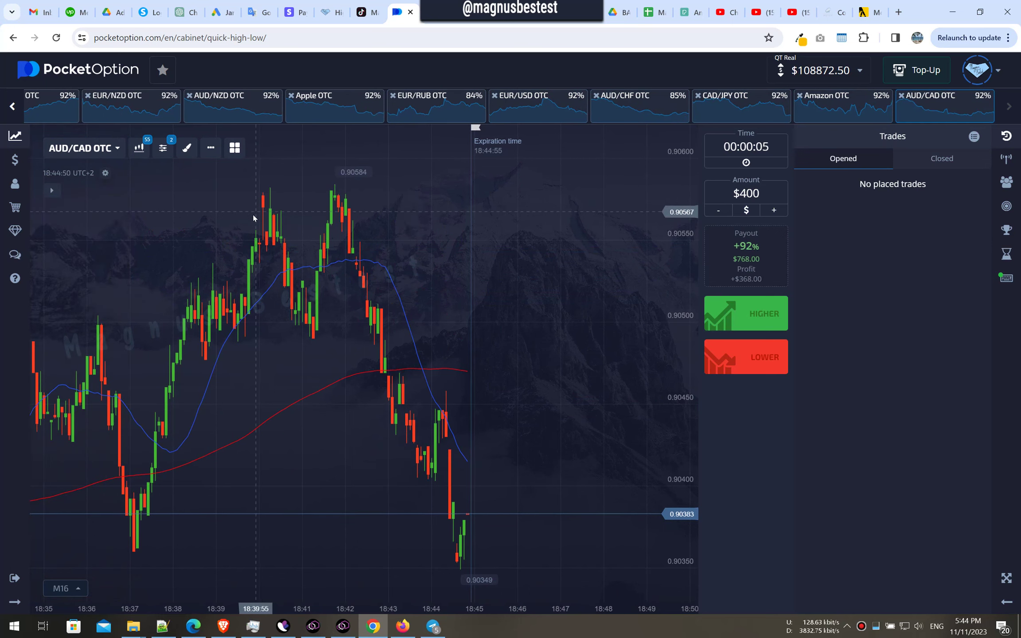
Page the asset strip back and view USD/JPY, EUR/JPY, EUR/CHF and AUD/USD OTC
{"action": "left_click", "coordinate": [13, 105]}
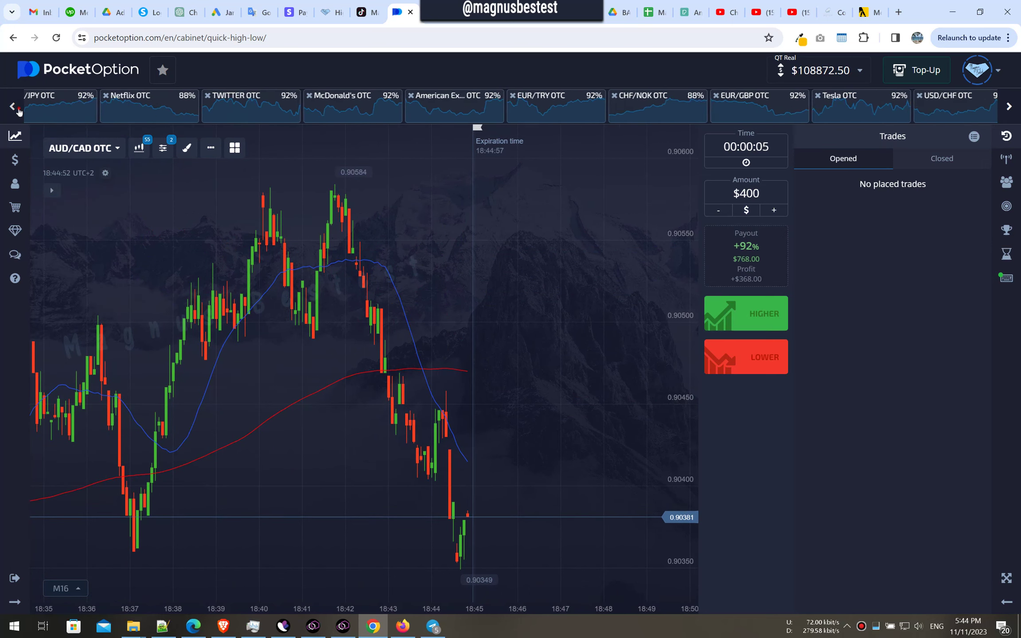
{"action": "left_click", "coordinate": [13, 105]}
{"action": "left_click", "coordinate": [73, 102]}
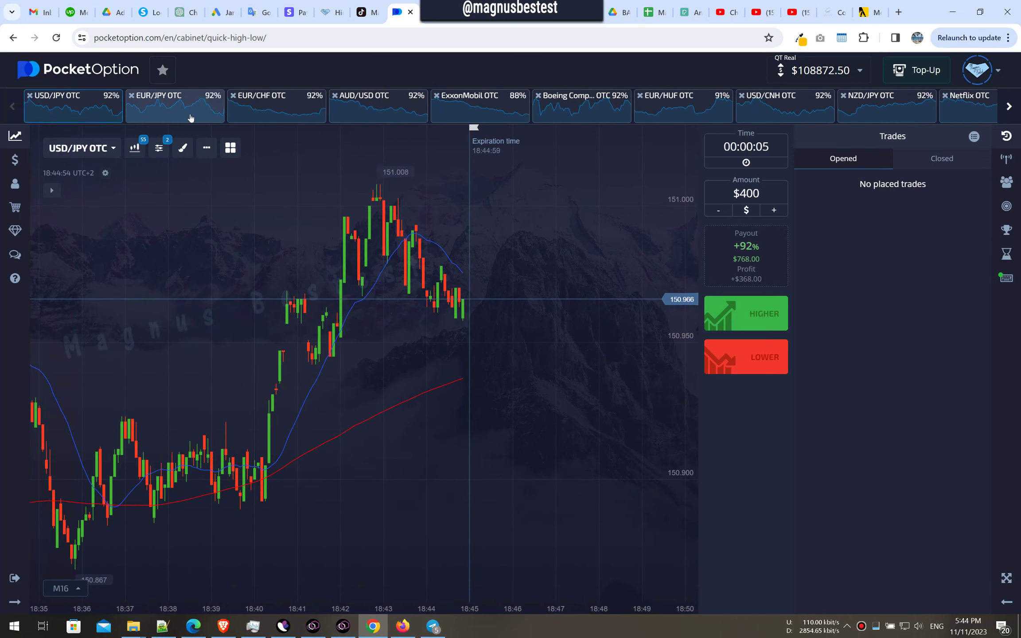
{"action": "left_click", "coordinate": [173, 104]}
{"action": "left_click", "coordinate": [276, 104]}
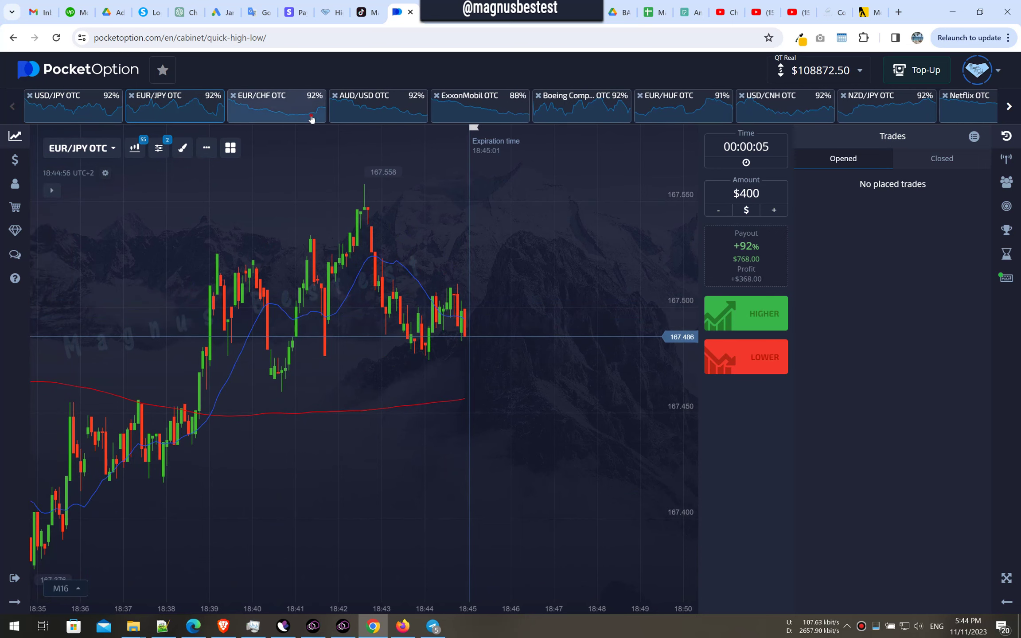
{"action": "left_click", "coordinate": [387, 112]}
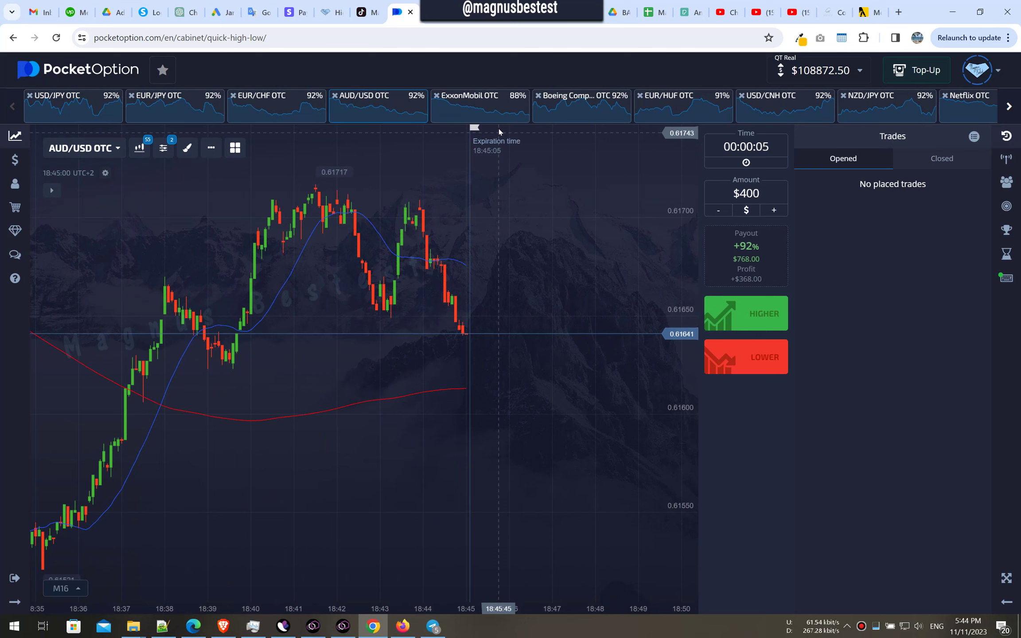
View the ExxonMobil, Boeing, EUR/HUF, USD/CNH and NZD/JPY OTC charts
{"action": "left_click", "coordinate": [479, 104]}
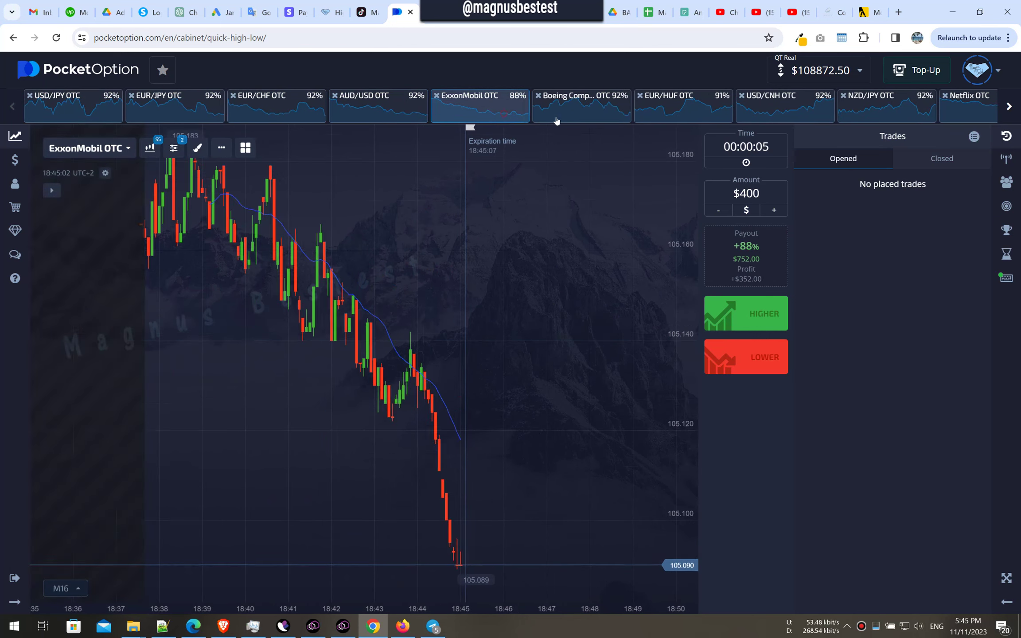
{"action": "left_click", "coordinate": [581, 104]}
{"action": "left_click", "coordinate": [684, 104]}
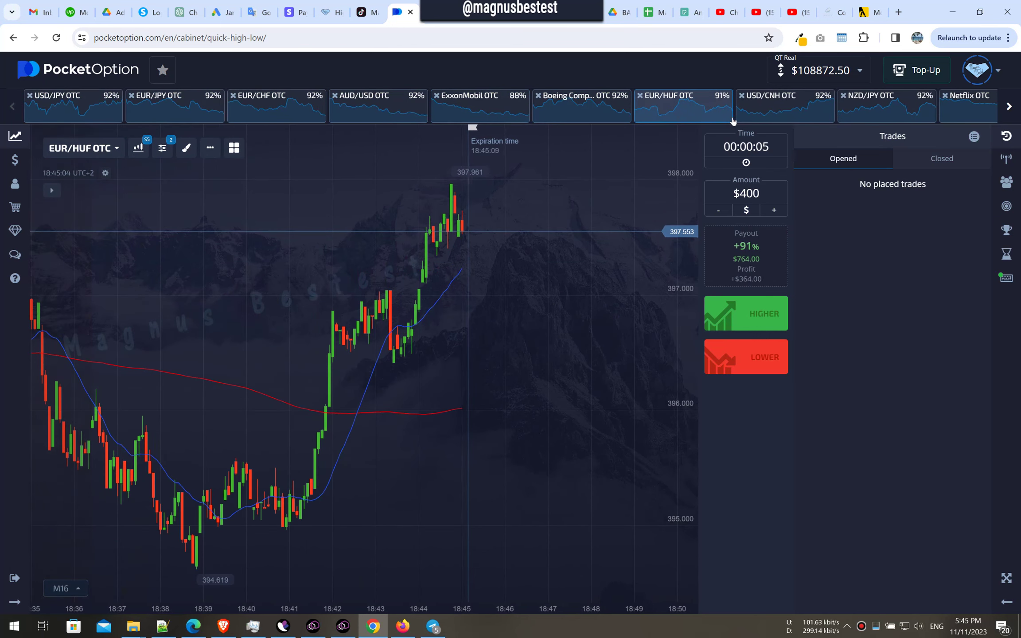
{"action": "left_click", "coordinate": [770, 104]}
{"action": "left_click", "coordinate": [870, 104]}
{"action": "left_click", "coordinate": [803, 118]}
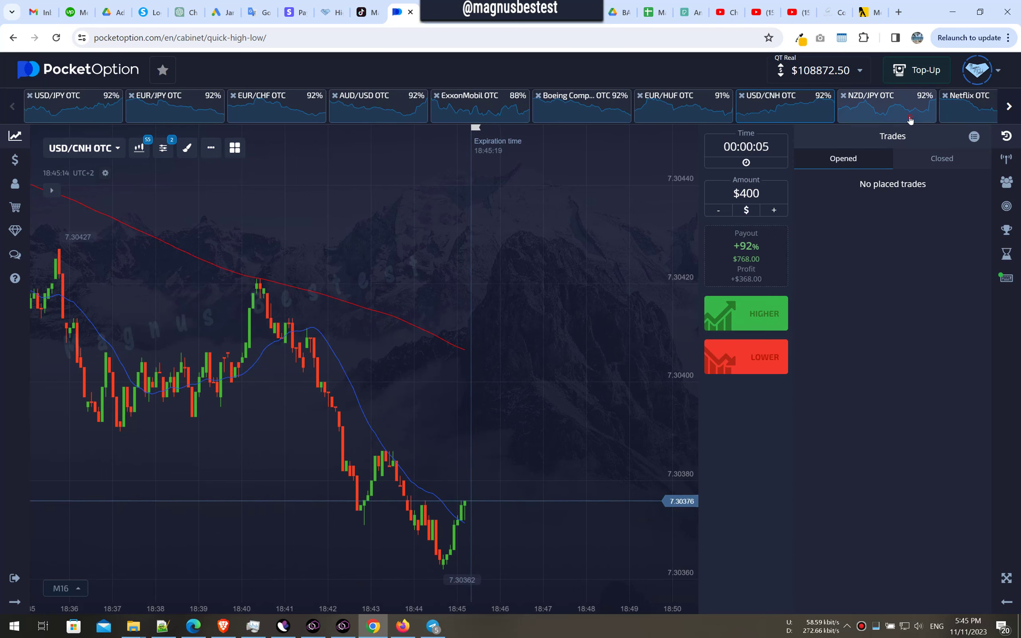
{"action": "left_click", "coordinate": [882, 104]}
Page the strip forward through TWITTER, McDonald's, EUR/TRY and CHF/NOK to EUR/GBP OTC
{"action": "left_click", "coordinate": [1009, 106]}
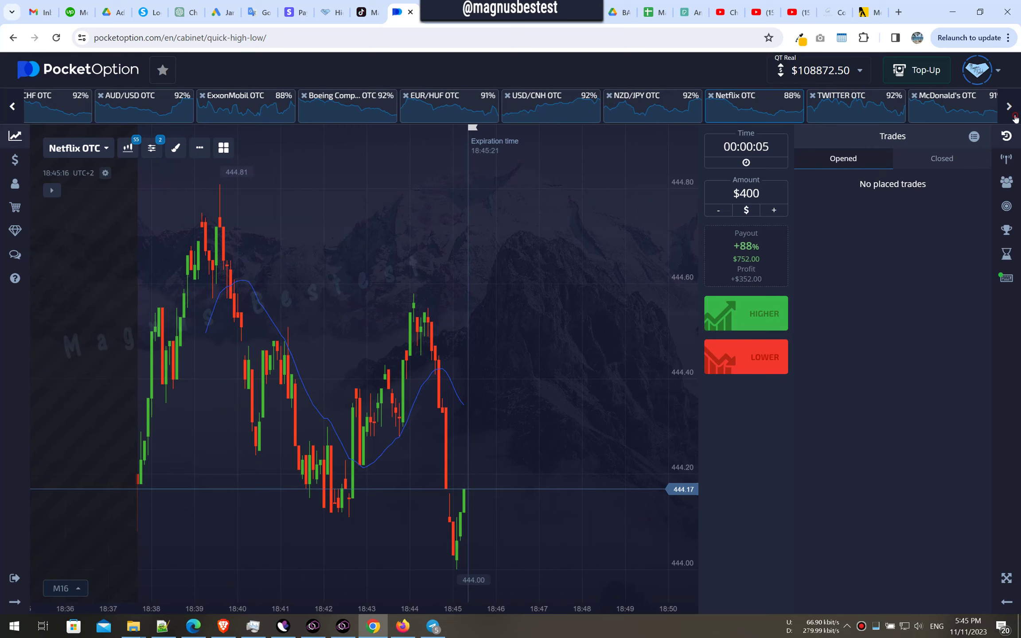
{"action": "left_click", "coordinate": [373, 99]}
{"action": "left_click", "coordinate": [474, 104]}
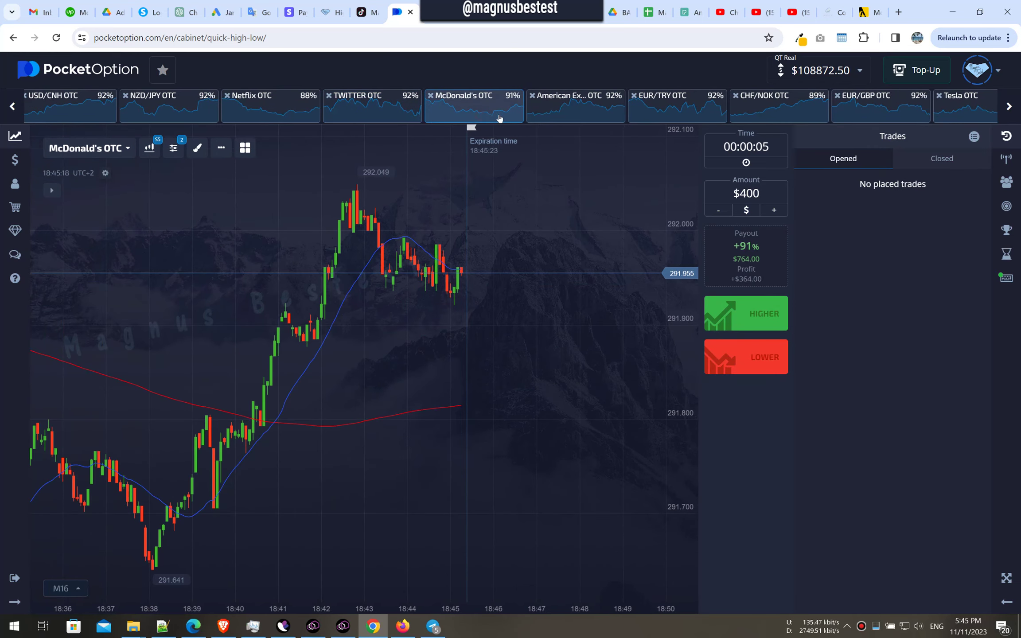
{"action": "left_click", "coordinate": [678, 104]}
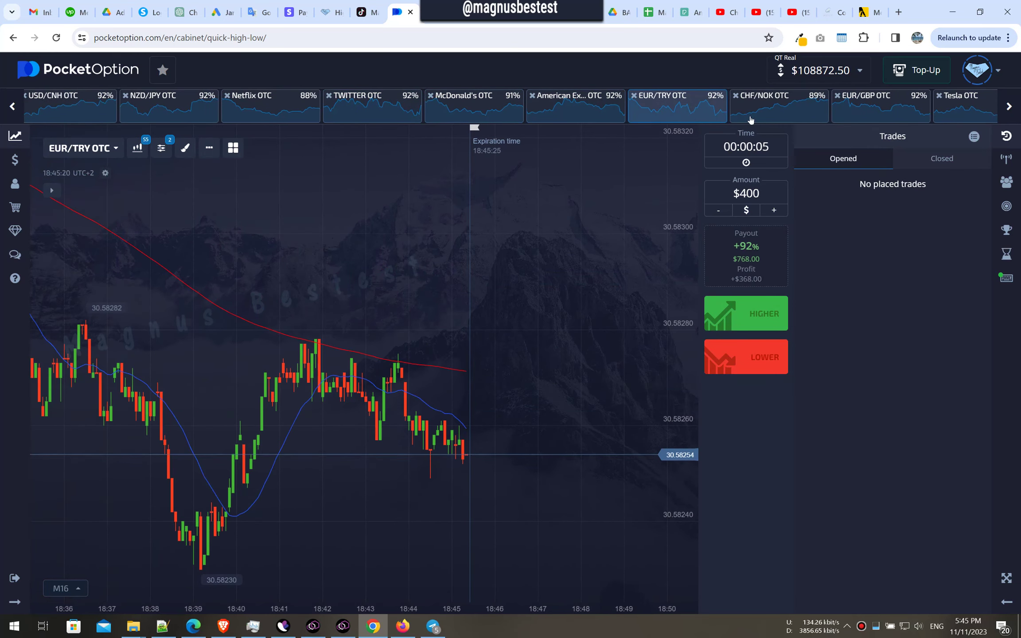
{"action": "left_click", "coordinate": [779, 105]}
{"action": "left_click", "coordinate": [869, 105]}
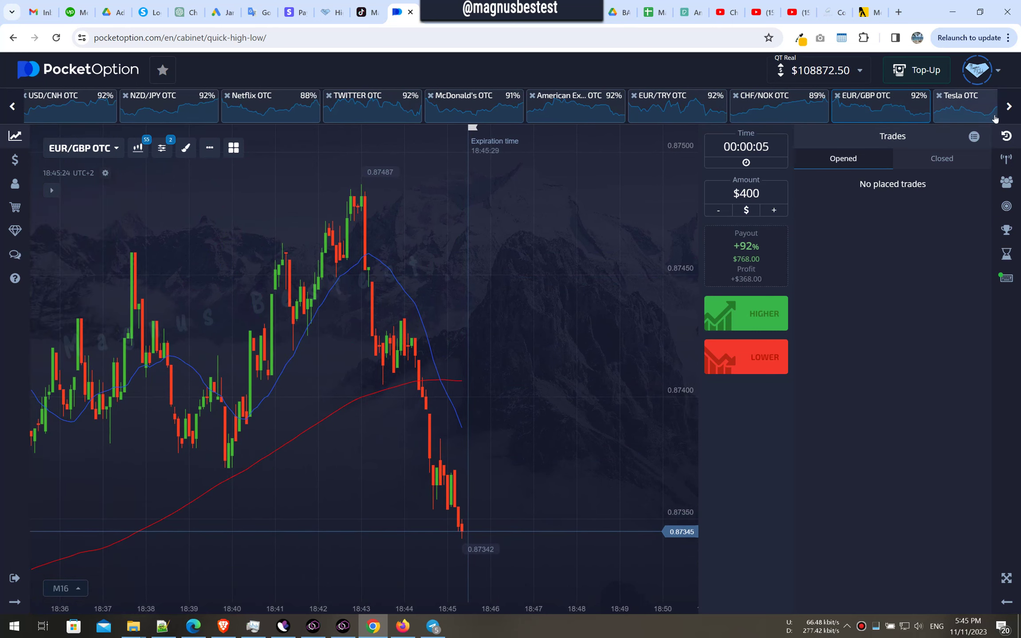
Win a $400 HIGHER trade on Tesla OTC, raise the stake to $800, and chart USD/CHF OTC
{"action": "left_click", "coordinate": [961, 99]}
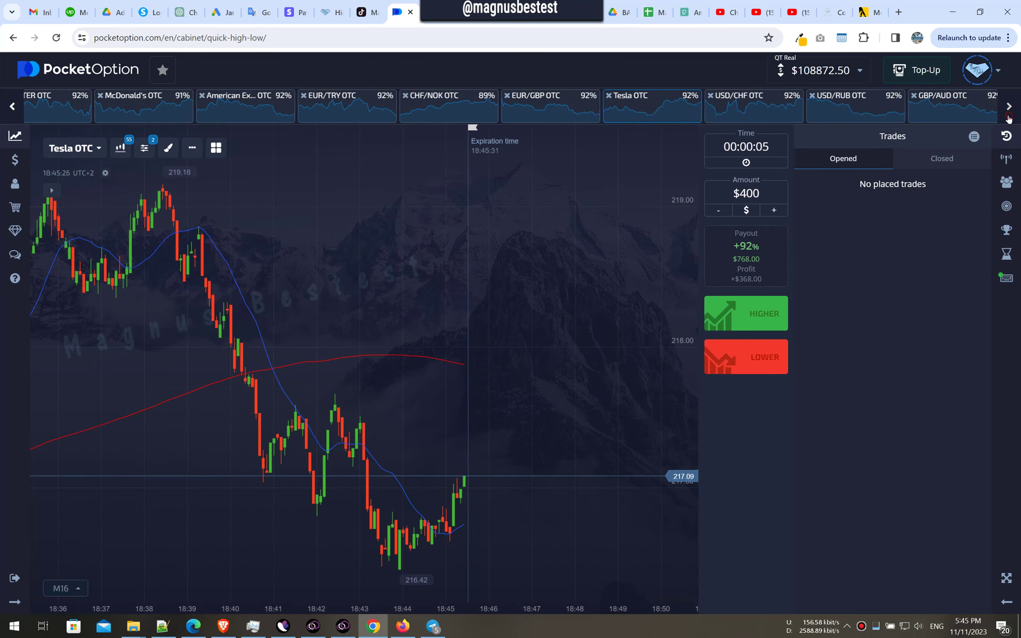
{"action": "left_click", "coordinate": [746, 313]}
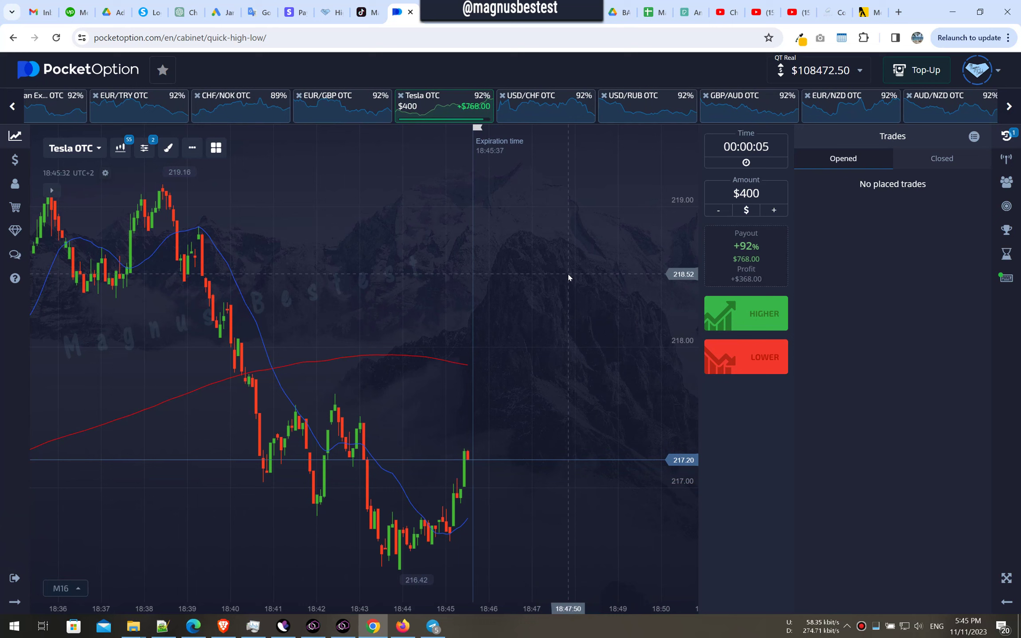
{"action": "left_click", "coordinate": [774, 212]}
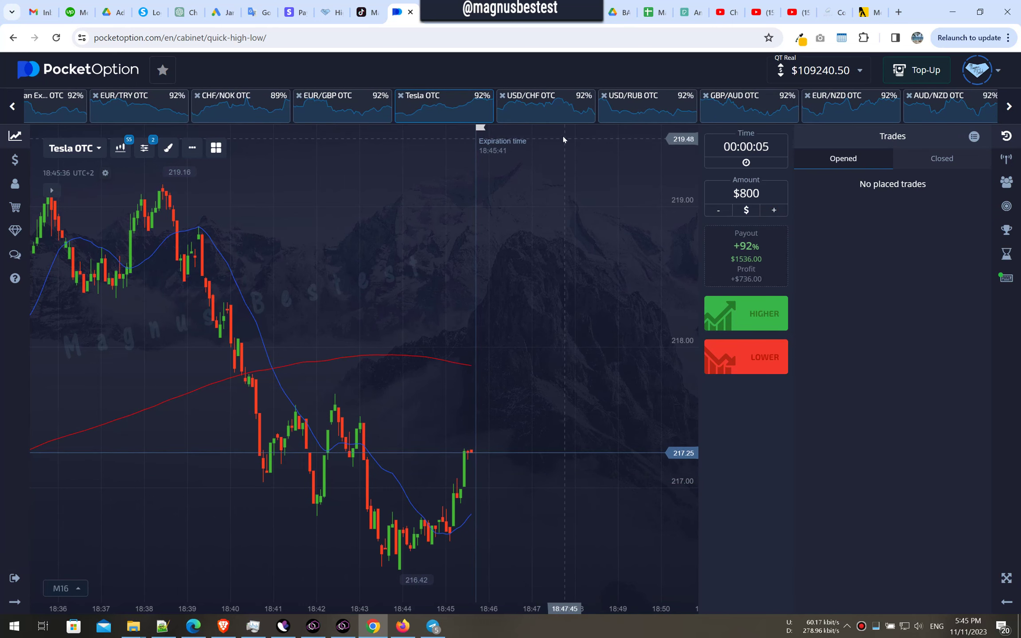
{"action": "left_click", "coordinate": [546, 106]}
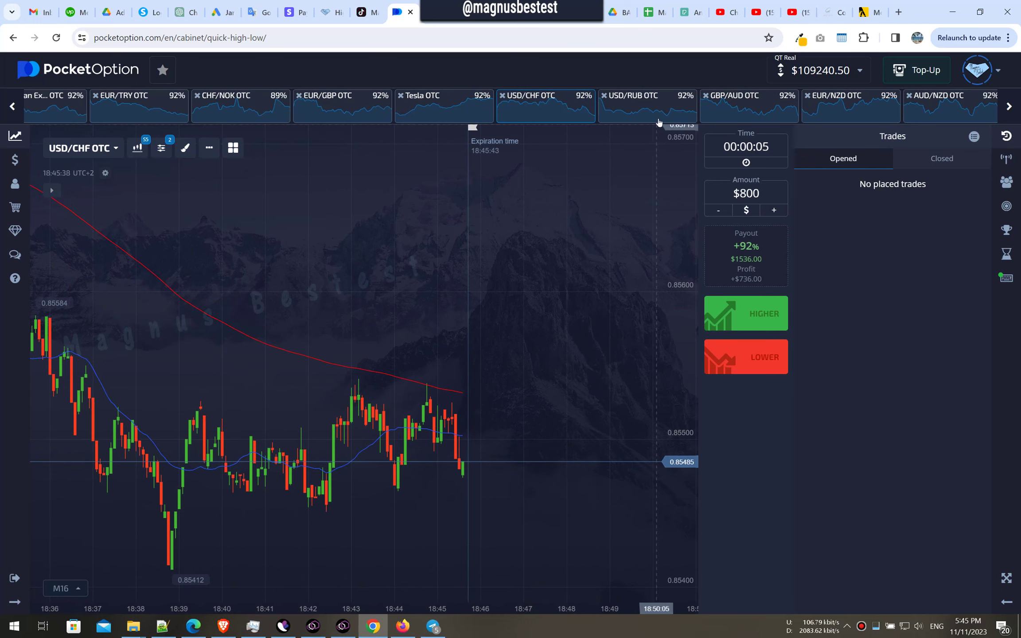
View the USD/RUB, GBP/AUD and AUD/NZD OTC charts and page the strip forward
{"action": "left_click", "coordinate": [647, 105]}
{"action": "left_click", "coordinate": [749, 106]}
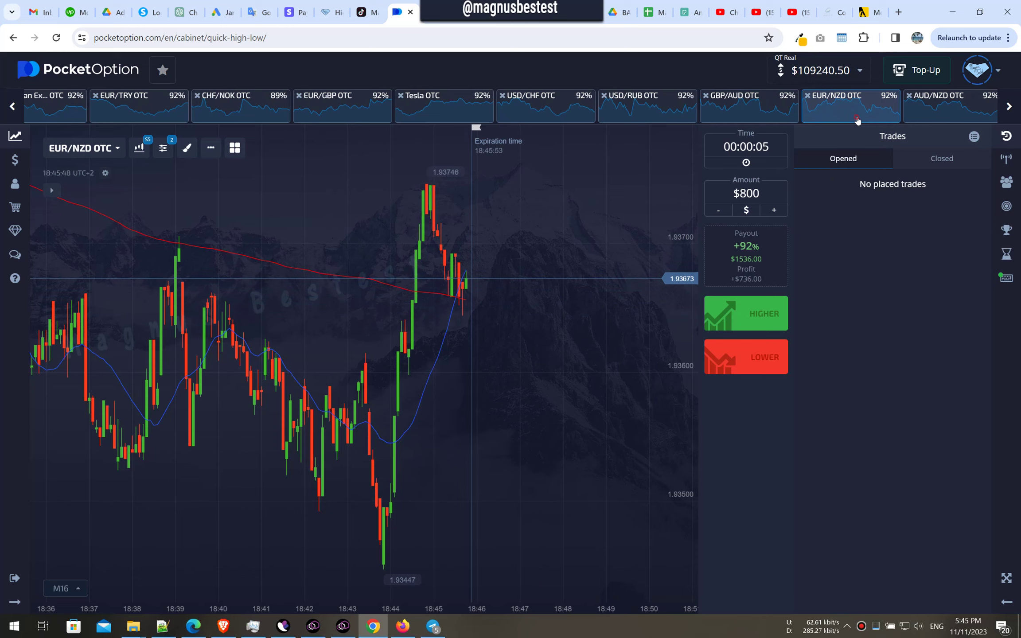
{"action": "left_click", "coordinate": [939, 100]}
{"action": "left_click", "coordinate": [1010, 106]}
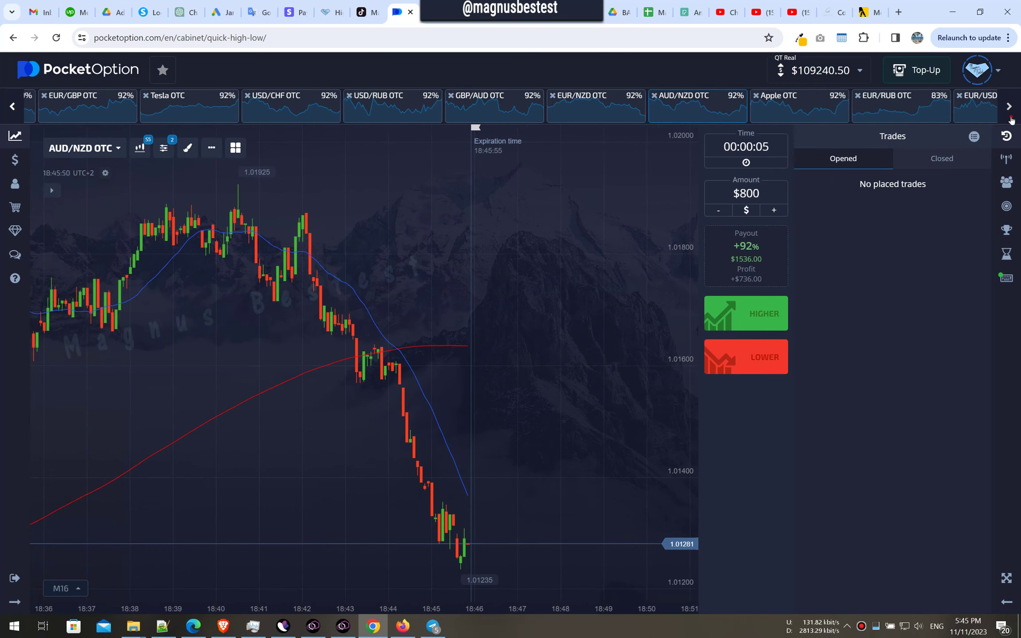
Browse the Apple, EUR/RUB, EUR/USD, AUD/CHF, CAD/JPY, Amazon and AUD/CAD OTC charts
{"action": "left_click", "coordinate": [335, 100]}
{"action": "left_click", "coordinate": [435, 100]}
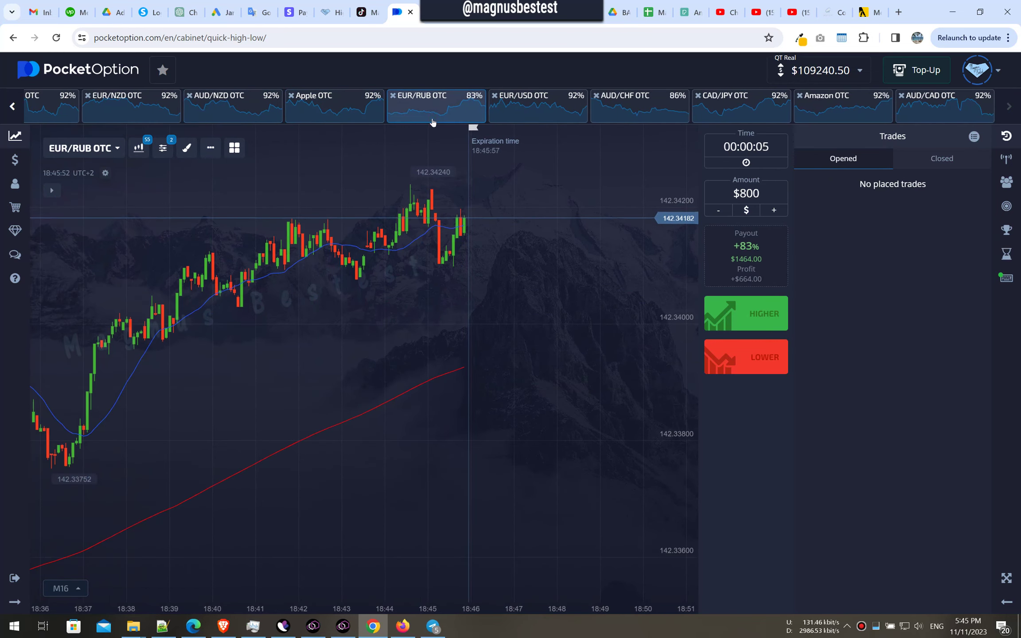
{"action": "left_click", "coordinate": [522, 100]}
{"action": "left_click", "coordinate": [624, 100]}
{"action": "left_click", "coordinate": [726, 99]}
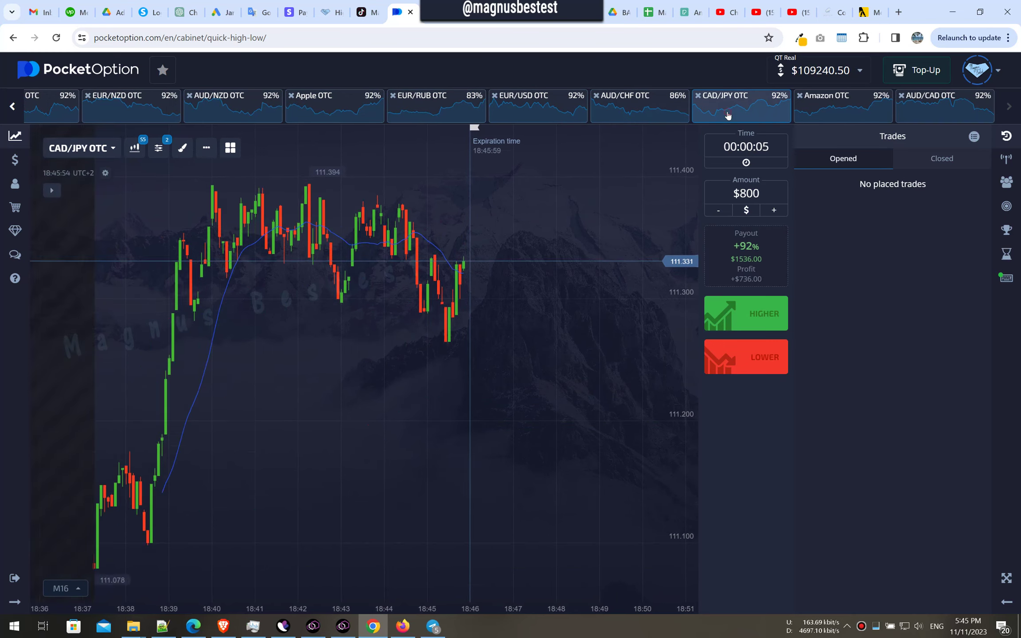
{"action": "left_click", "coordinate": [826, 100]}
{"action": "left_click", "coordinate": [931, 100]}
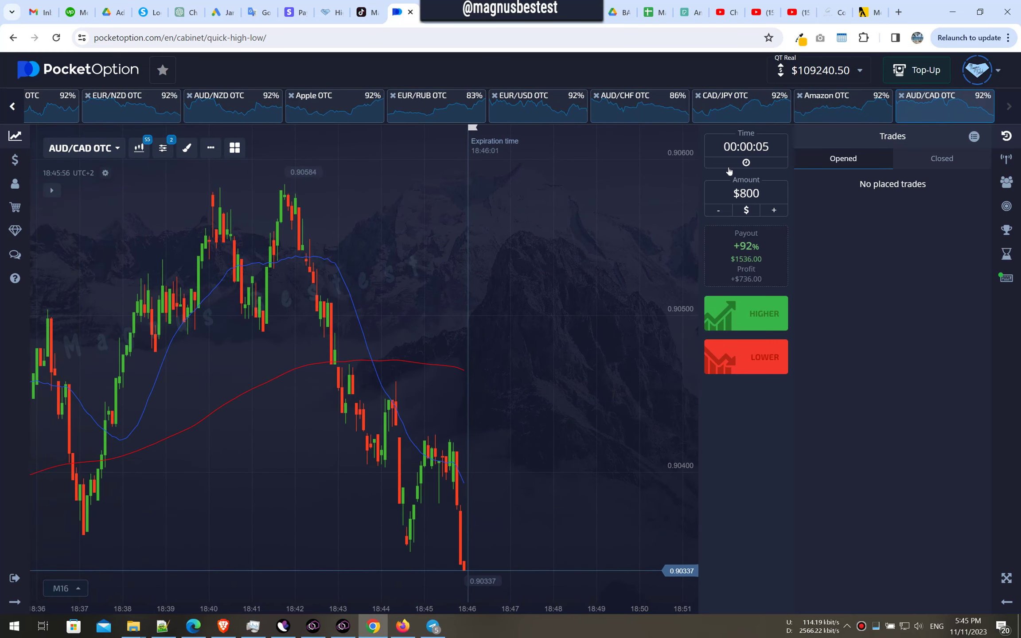
Page back to the first assets and view USD/JPY, EUR/JPY, EUR/CHF and AUD/USD OTC
{"action": "left_click", "coordinate": [11, 108]}
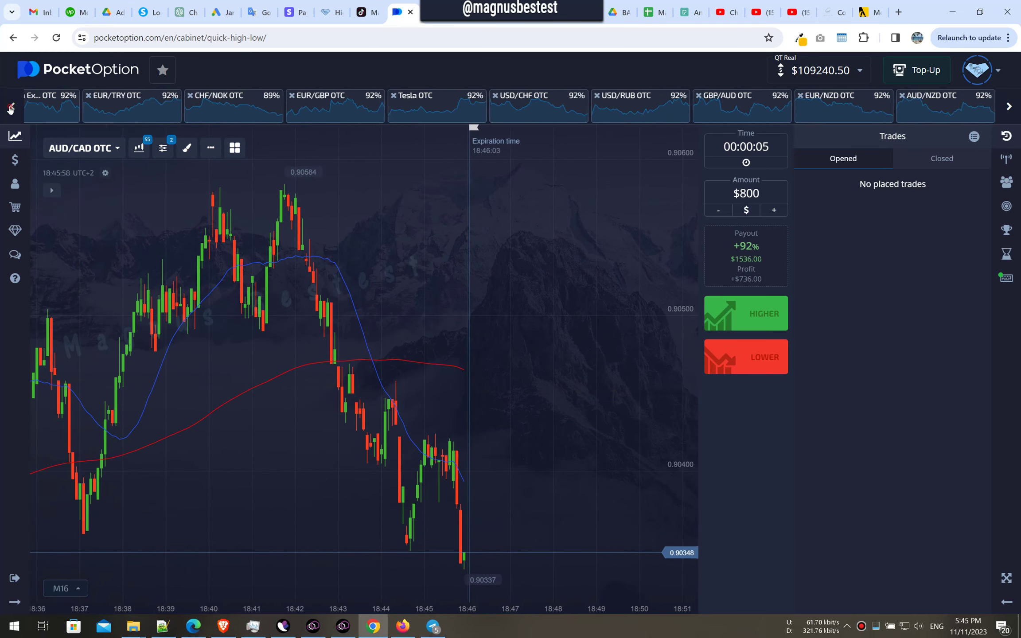
{"action": "left_click", "coordinate": [10, 109]}
{"action": "left_click", "coordinate": [11, 108]}
{"action": "left_click", "coordinate": [72, 98]}
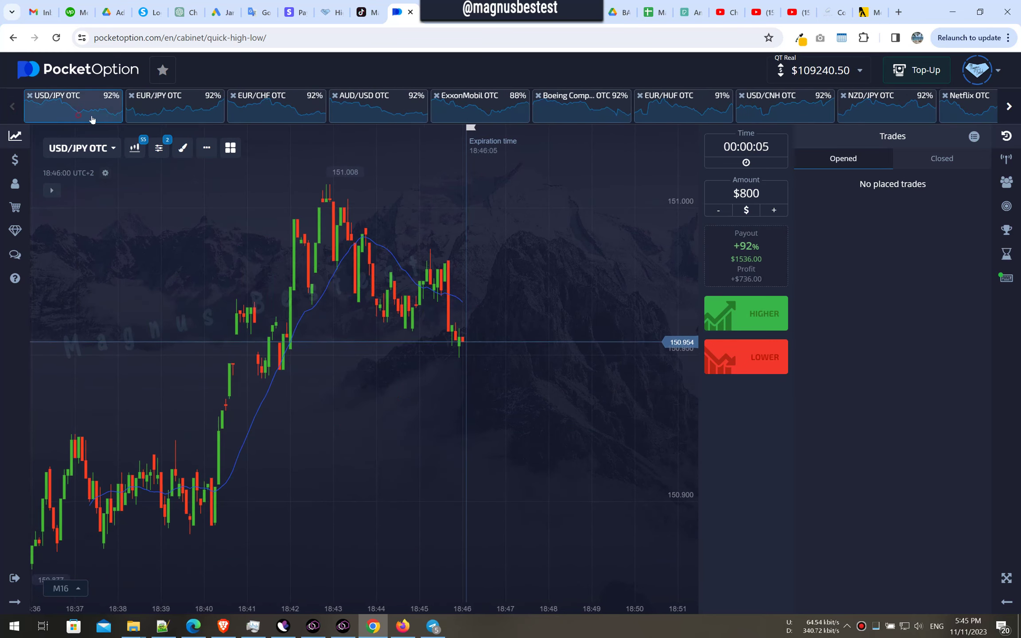
{"action": "left_click", "coordinate": [174, 97]}
{"action": "left_click", "coordinate": [272, 97]}
{"action": "left_click", "coordinate": [374, 97]}
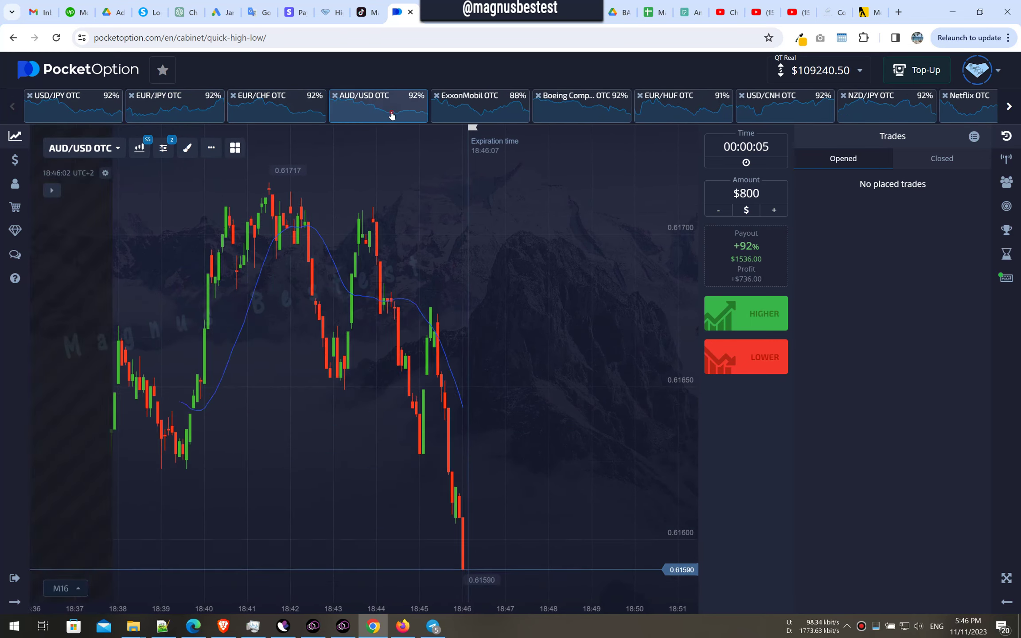
View the ExxonMobil, Boeing, EUR/HUF, USD/CNH, NZD/JPY and Netflix OTC charts
{"action": "left_click", "coordinate": [476, 98]}
{"action": "left_click", "coordinate": [578, 98]}
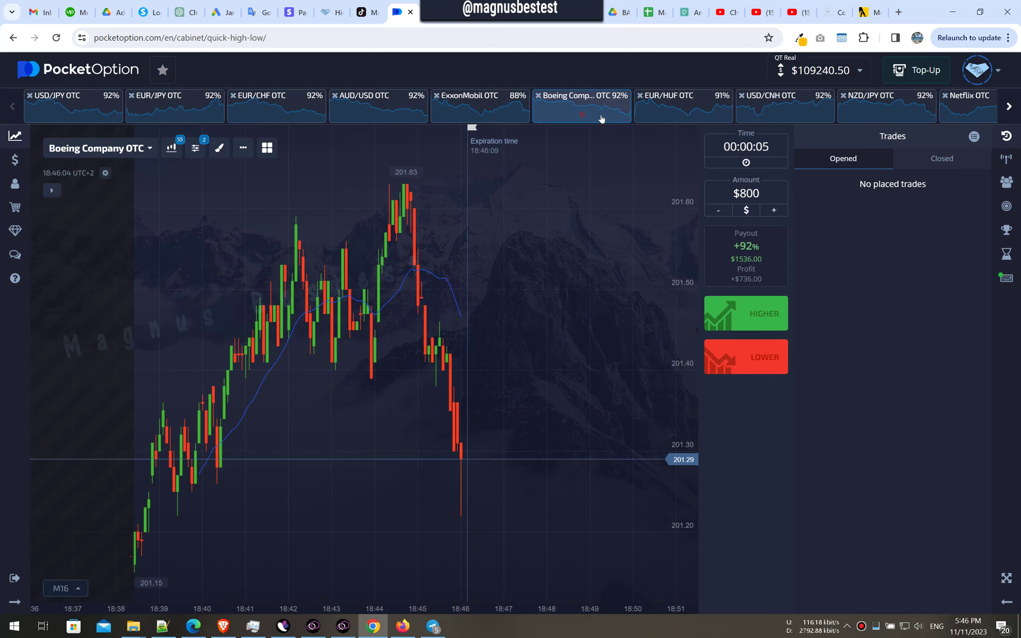
{"action": "left_click", "coordinate": [680, 98]}
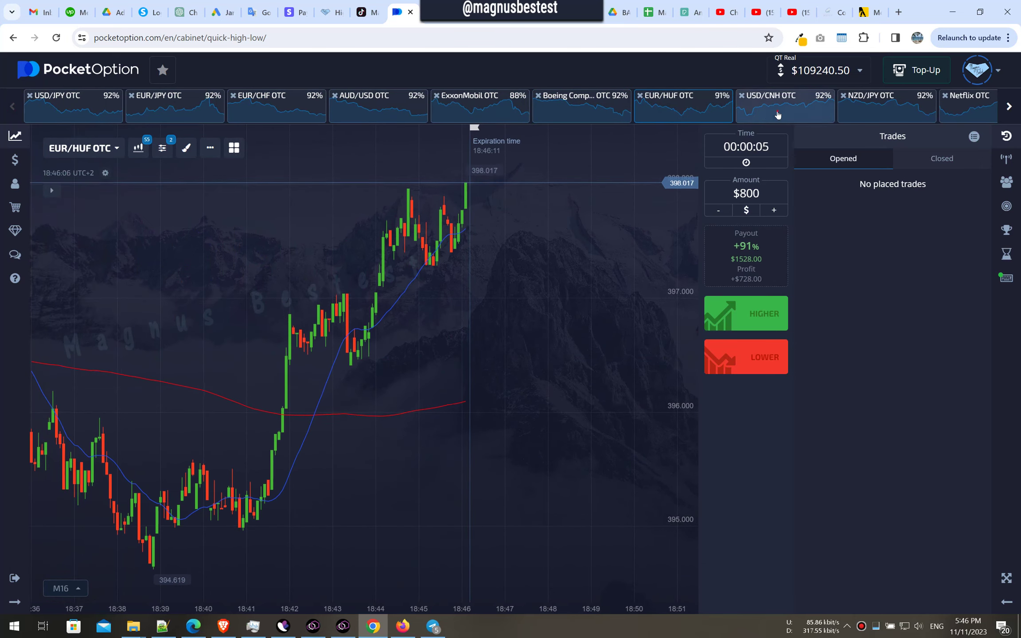
{"action": "left_click", "coordinate": [782, 98]}
{"action": "left_click", "coordinate": [885, 97]}
{"action": "left_click", "coordinate": [967, 104]}
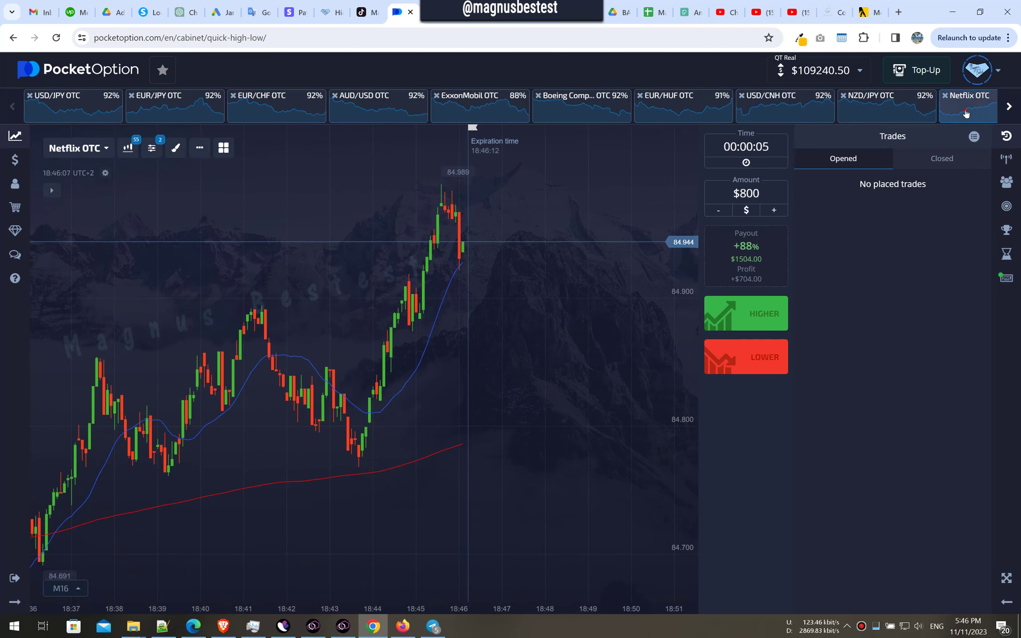
{"action": "left_click", "coordinate": [1009, 106]}
Go through TWITTER, McDonald's, American Express, EUR/TRY, CHF/NOK and EUR/GBP to Tesla OTC
{"action": "left_click", "coordinate": [406, 112]}
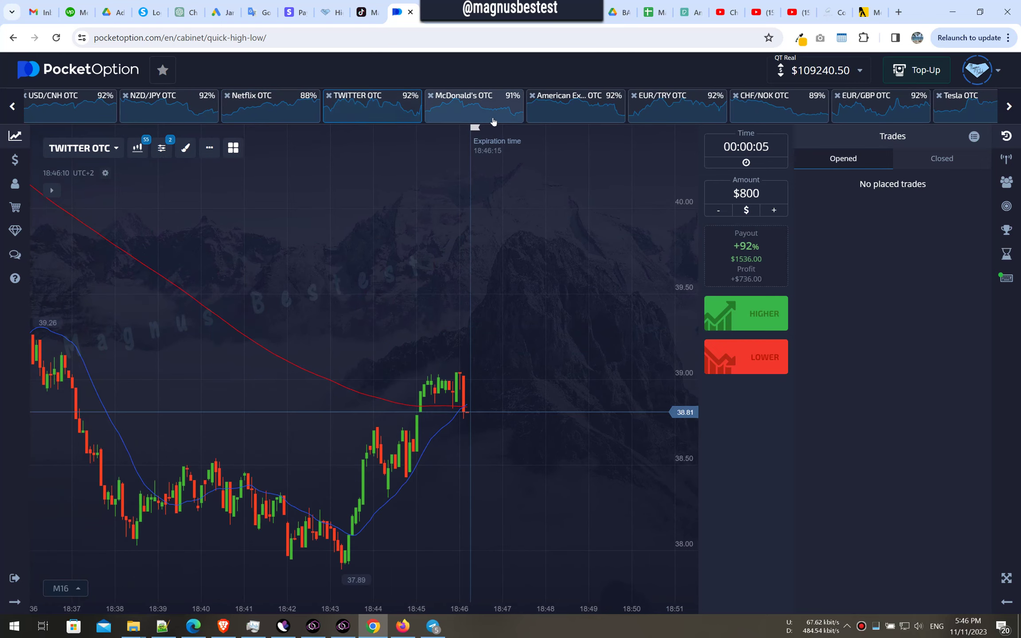
{"action": "left_click", "coordinate": [468, 108]}
{"action": "left_click", "coordinate": [390, 112]}
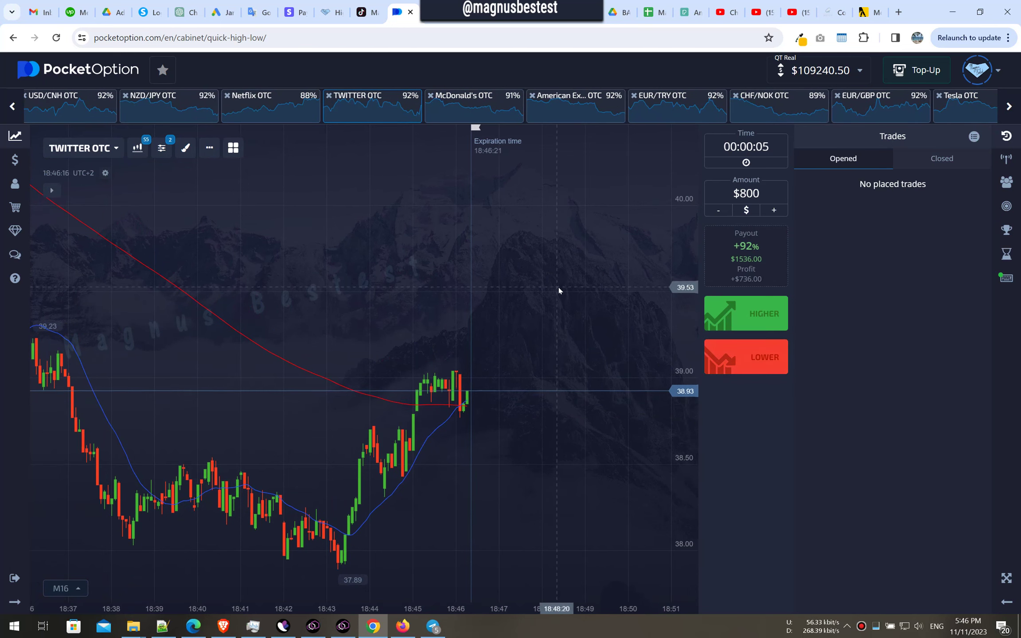
{"action": "left_click", "coordinate": [471, 108]}
{"action": "left_click", "coordinate": [572, 107]}
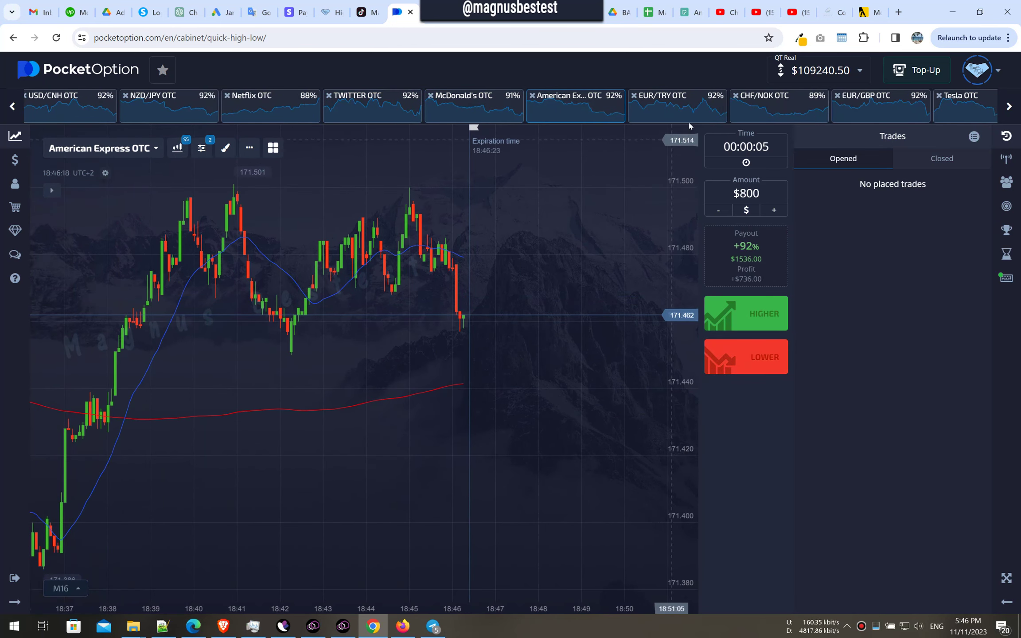
{"action": "left_click", "coordinate": [675, 104]}
{"action": "left_click", "coordinate": [778, 104]}
{"action": "left_click", "coordinate": [876, 104]}
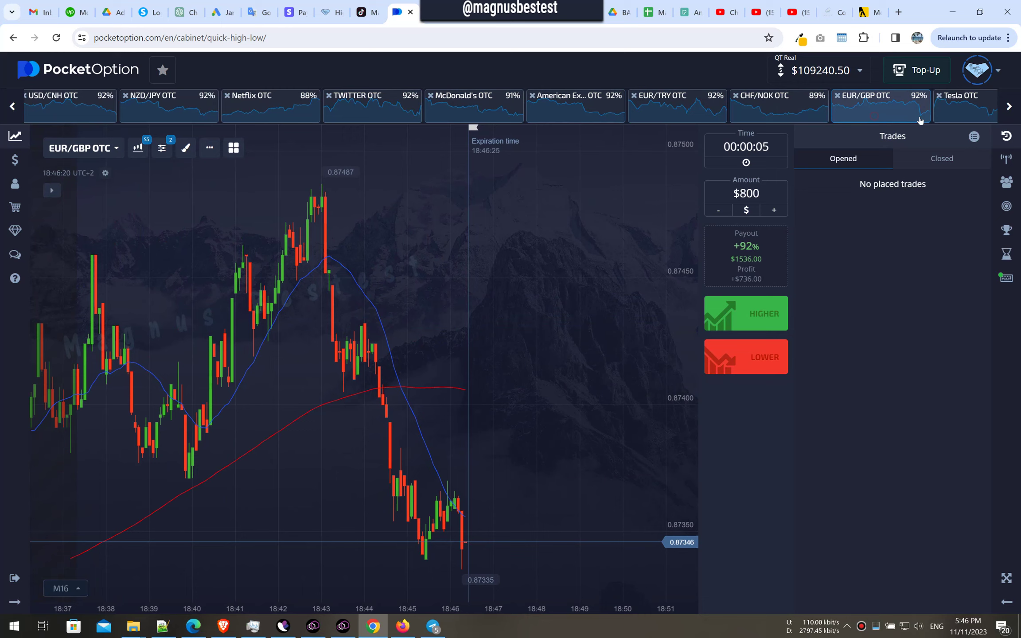
{"action": "left_click", "coordinate": [962, 105]}
{"action": "left_click", "coordinate": [1010, 106]}
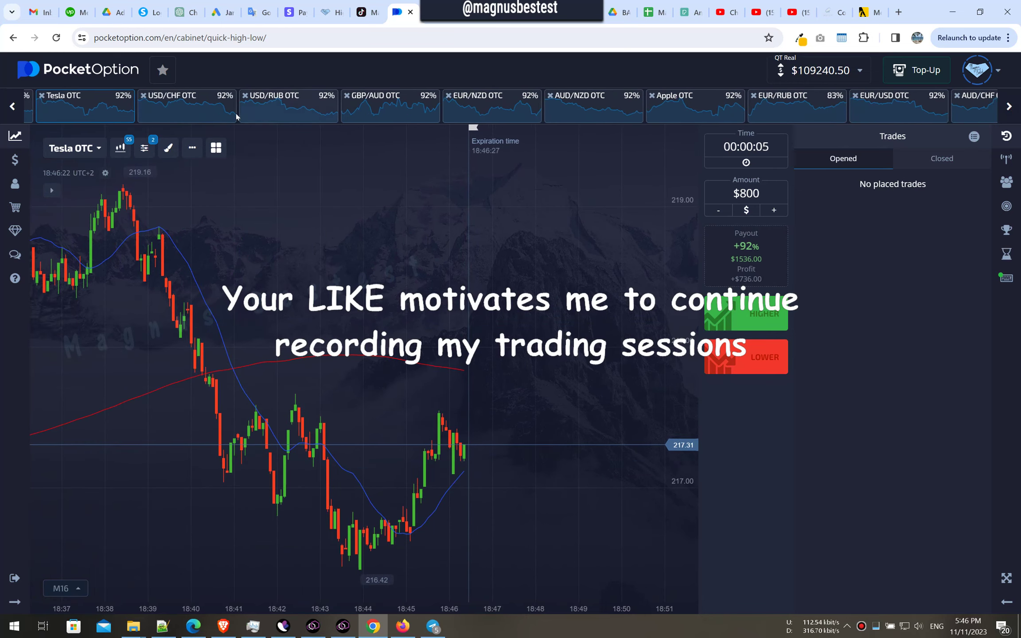
Step through USD/CHF, USD/RUB, GBP/AUD, EUR/NZD, AUD/NZD and Apple, ending on EUR/RUB OTC
{"action": "left_click", "coordinate": [200, 108]}
{"action": "left_click", "coordinate": [292, 107]}
{"action": "left_click", "coordinate": [392, 107]}
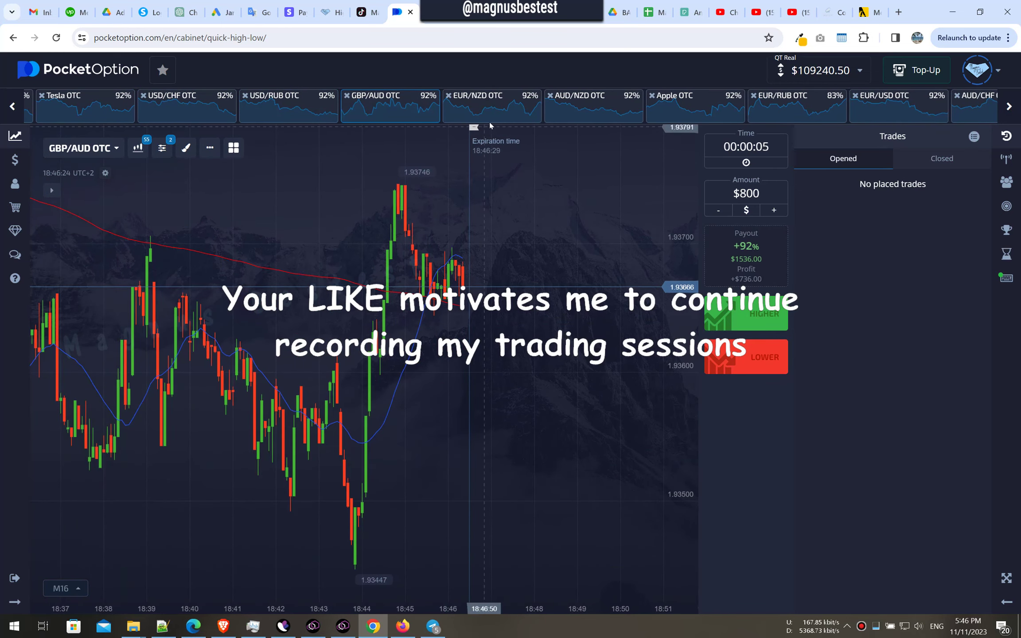
{"action": "left_click", "coordinate": [491, 104]}
{"action": "left_click", "coordinate": [595, 103]}
{"action": "left_click", "coordinate": [694, 103]}
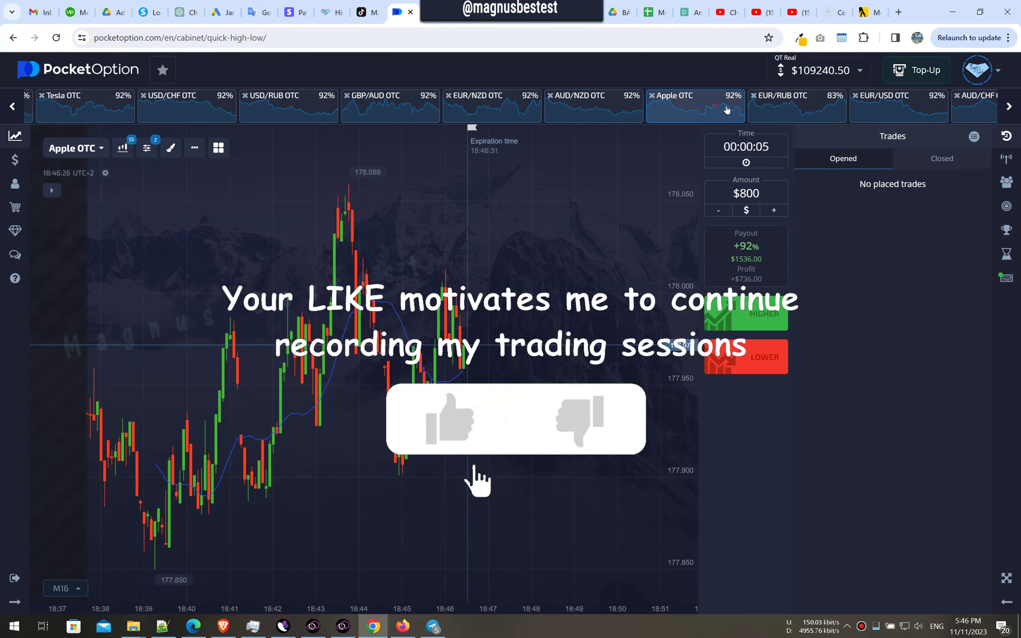
{"action": "left_click", "coordinate": [798, 105]}
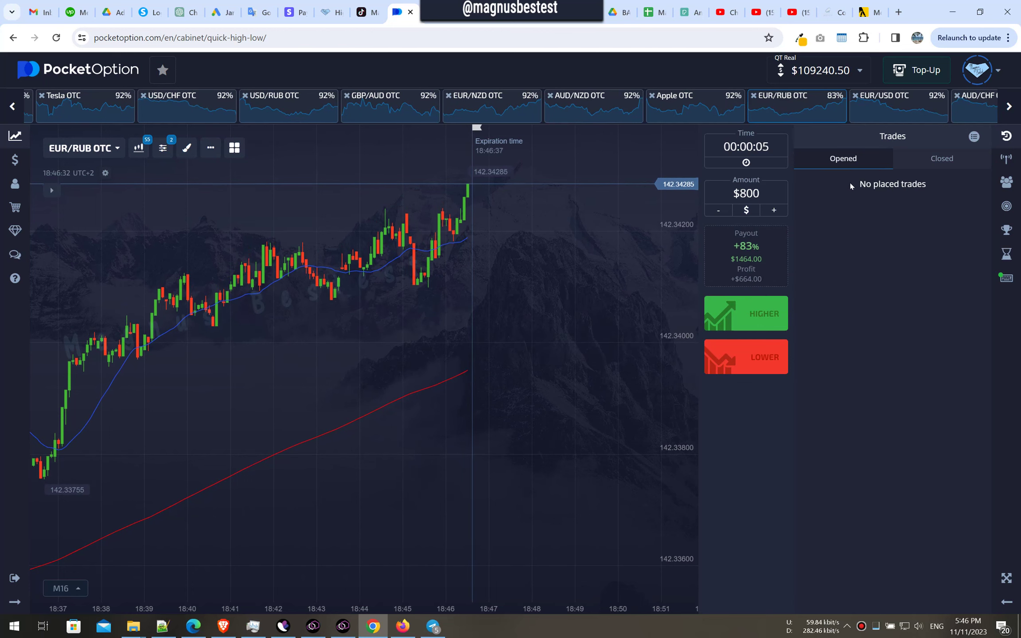
View EUR/USD, AUD/CHF, CAD/JPY, Amazon and AUD/CAD OTC, then page back to the start
{"action": "left_click", "coordinate": [895, 104]}
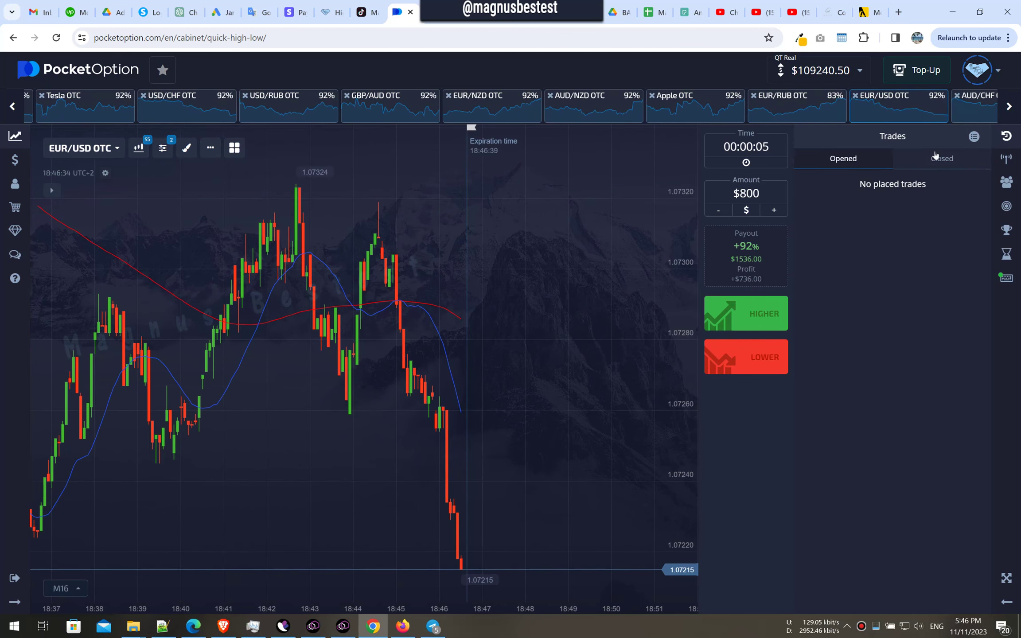
{"action": "left_click", "coordinate": [978, 101]}
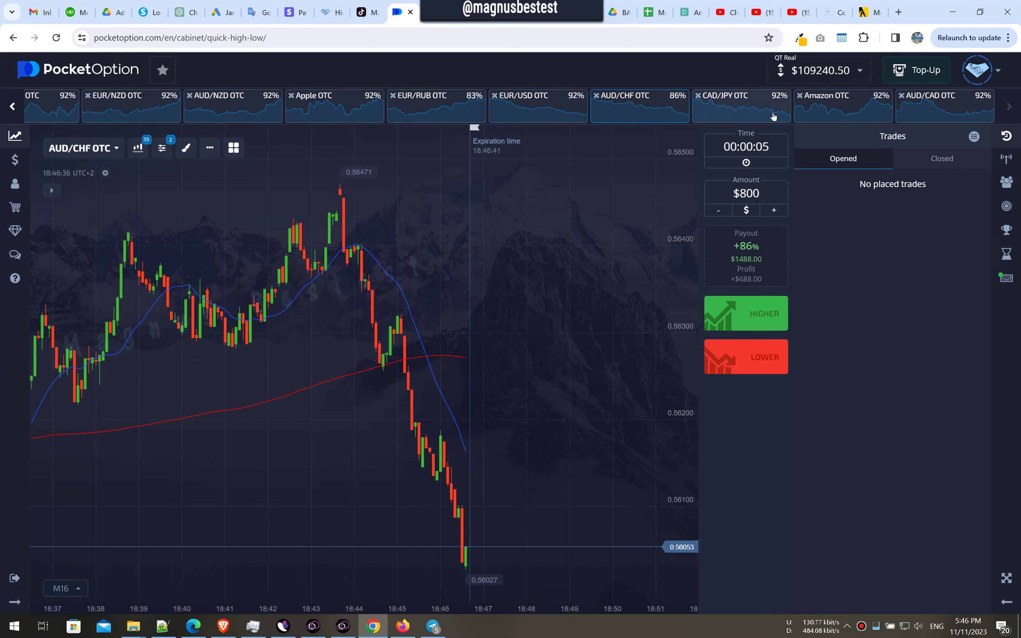
{"action": "left_click", "coordinate": [743, 104]}
{"action": "left_click", "coordinate": [843, 104]}
{"action": "left_click", "coordinate": [942, 104]}
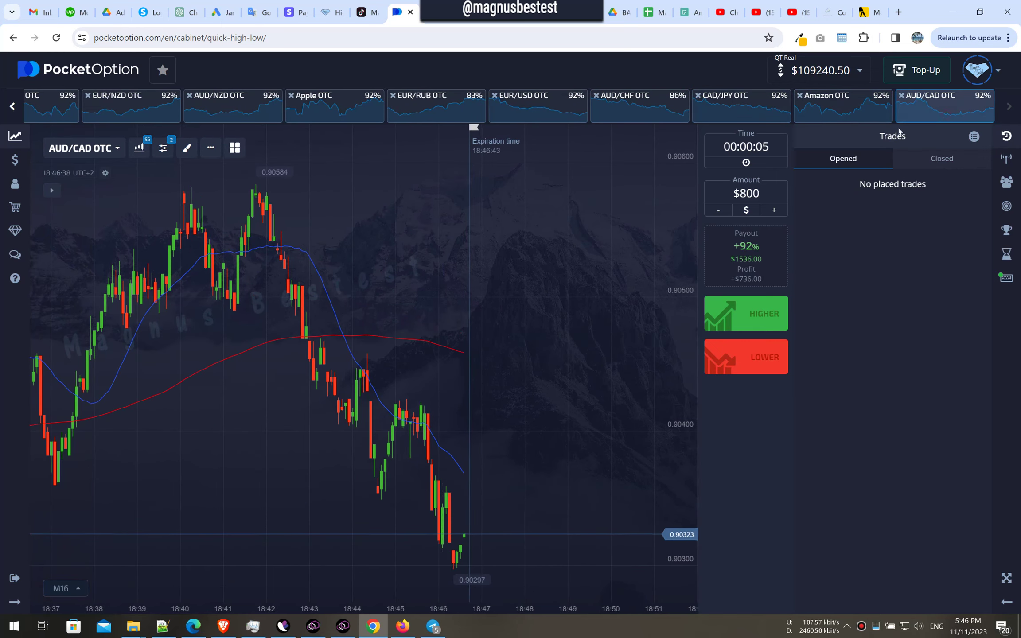
{"action": "left_click", "coordinate": [12, 106]}
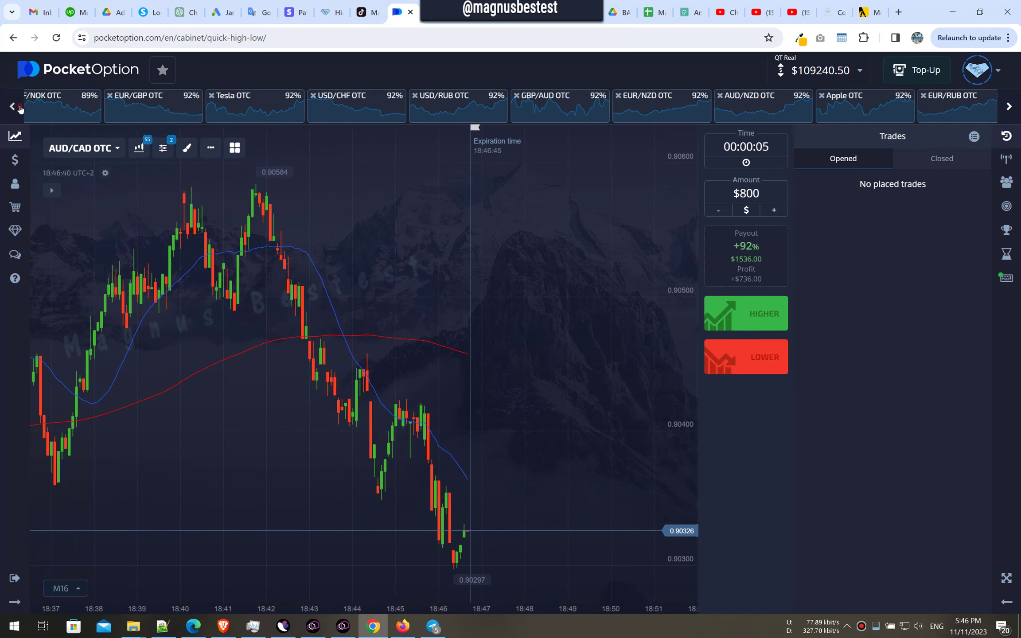
{"action": "left_click", "coordinate": [13, 106]}
Browse the USD/JPY, EUR/JPY, EUR/CHF, AUD/USD, ExxonMobil and Boeing OTC charts
{"action": "left_click", "coordinate": [73, 104]}
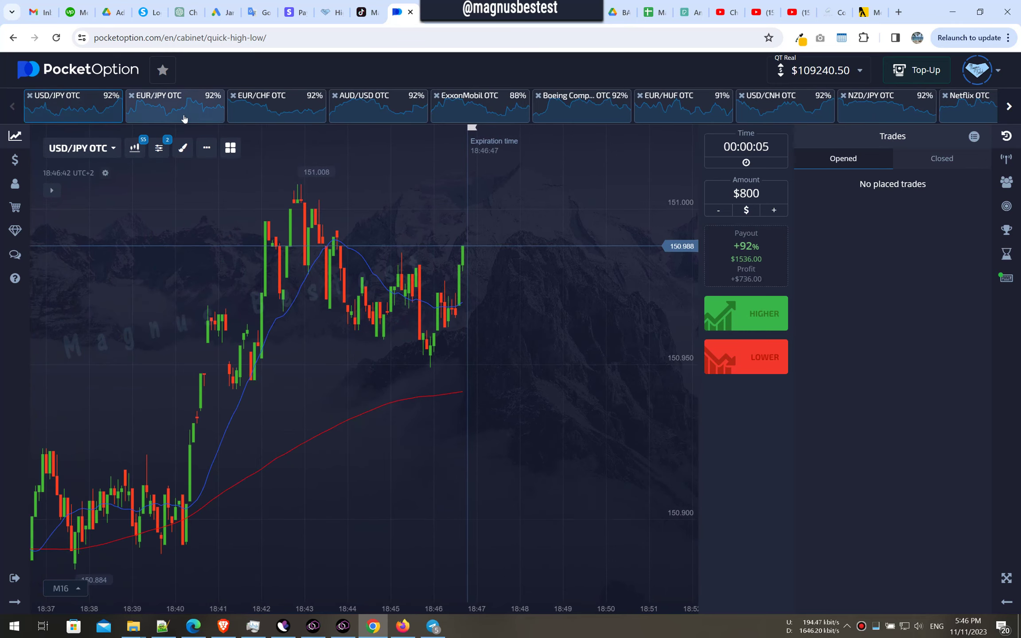
{"action": "left_click", "coordinate": [174, 104]}
{"action": "left_click", "coordinate": [276, 104]}
{"action": "left_click", "coordinate": [378, 103]}
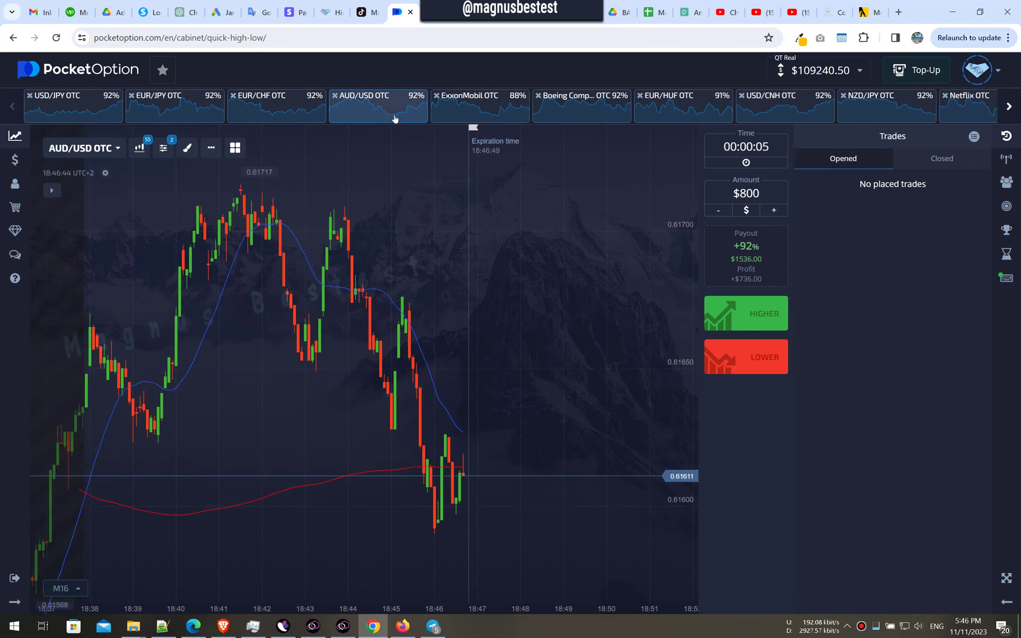
{"action": "left_click", "coordinate": [479, 104]}
{"action": "left_click", "coordinate": [583, 103]}
View the EUR/HUF, USD/CNH, NZD/JPY, Netflix, TWITTER and McDonald's OTC charts
{"action": "left_click", "coordinate": [683, 104]}
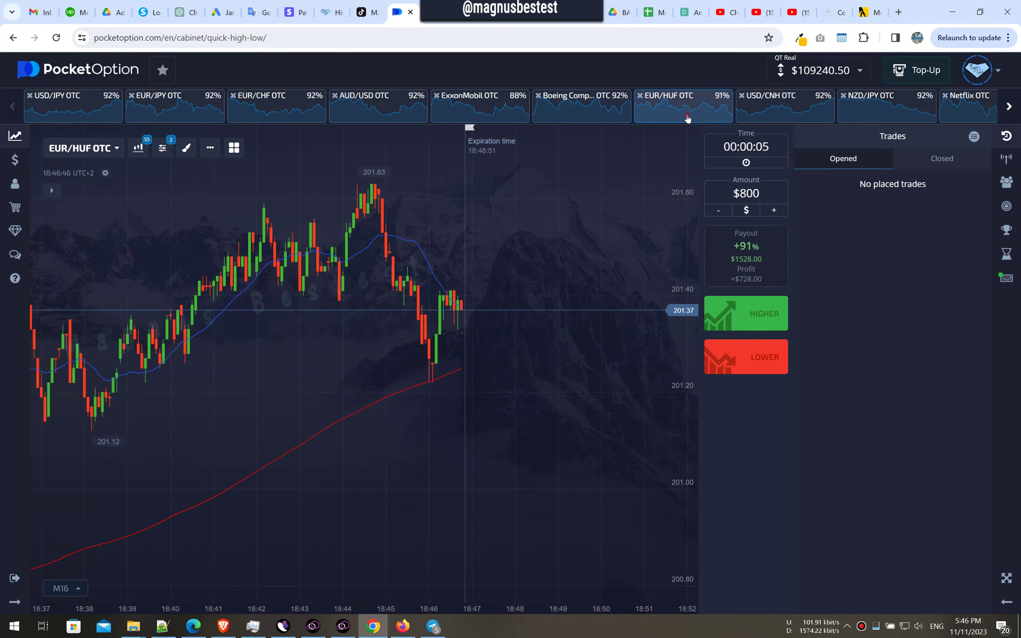
{"action": "left_click", "coordinate": [786, 104]}
{"action": "left_click", "coordinate": [871, 103]}
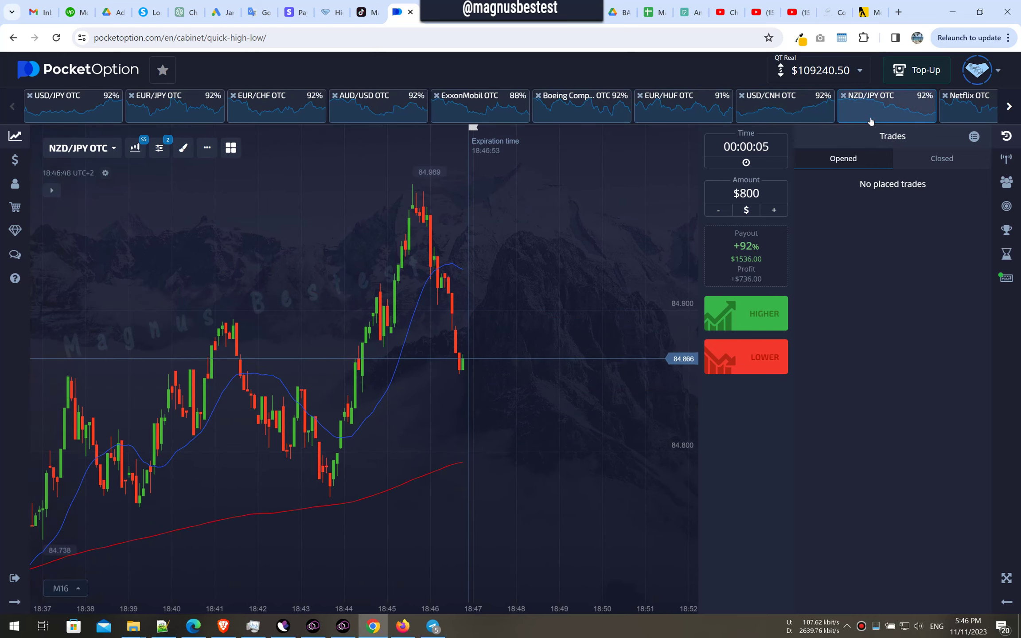
{"action": "left_click", "coordinate": [966, 104]}
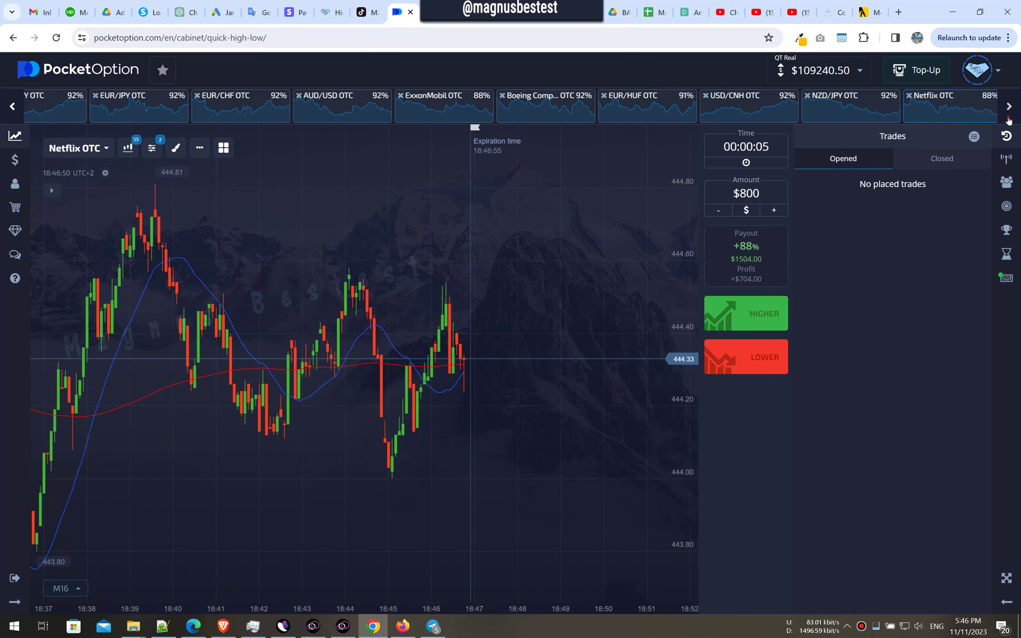
{"action": "scroll", "coordinate": [559, 104], "scroll_direction": "down", "scroll_amount": 5}
{"action": "left_click", "coordinate": [191, 104]}
{"action": "left_click", "coordinate": [294, 104]}
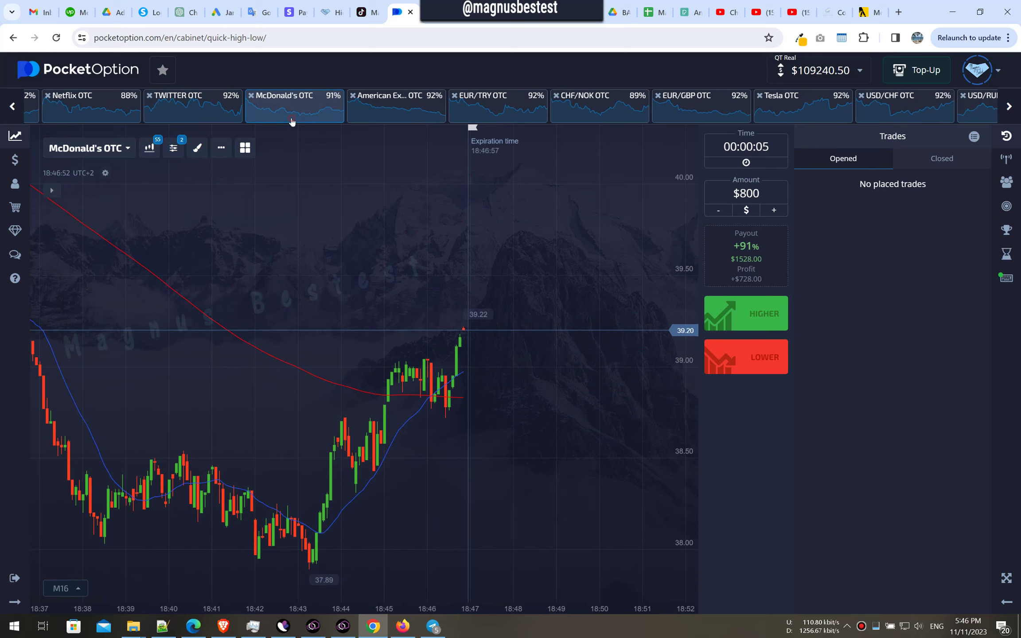
Browse American Express, EUR/TRY, CHF/NOK, EUR/GBP, Tesla, USD/CHF and USD/RUB OTC
{"action": "left_click", "coordinate": [395, 104]}
{"action": "left_click", "coordinate": [496, 104]}
{"action": "left_click", "coordinate": [582, 104]}
{"action": "left_click", "coordinate": [689, 103]}
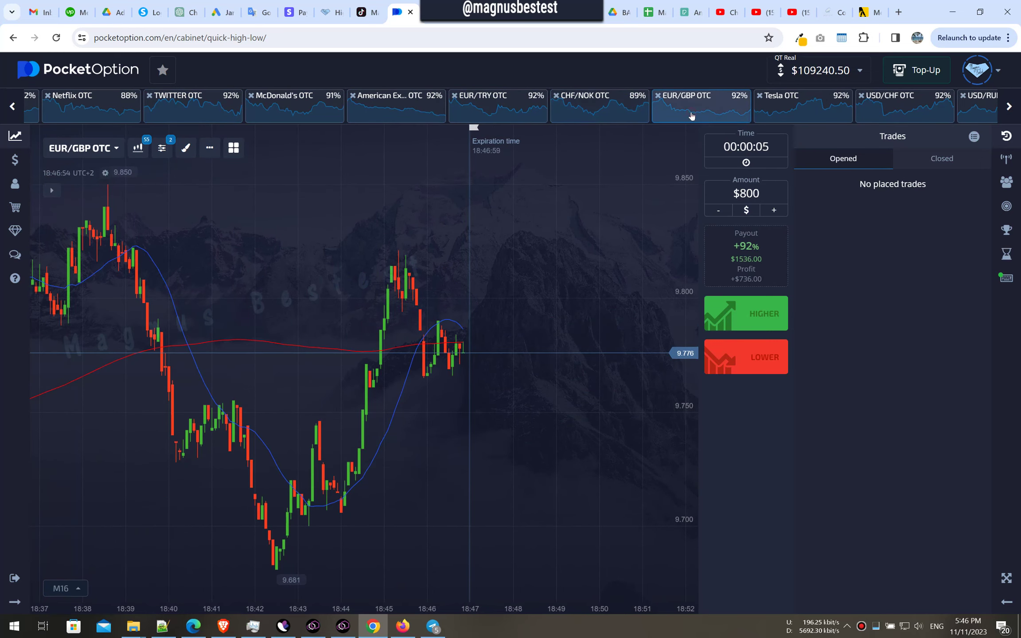
{"action": "left_click", "coordinate": [802, 103]}
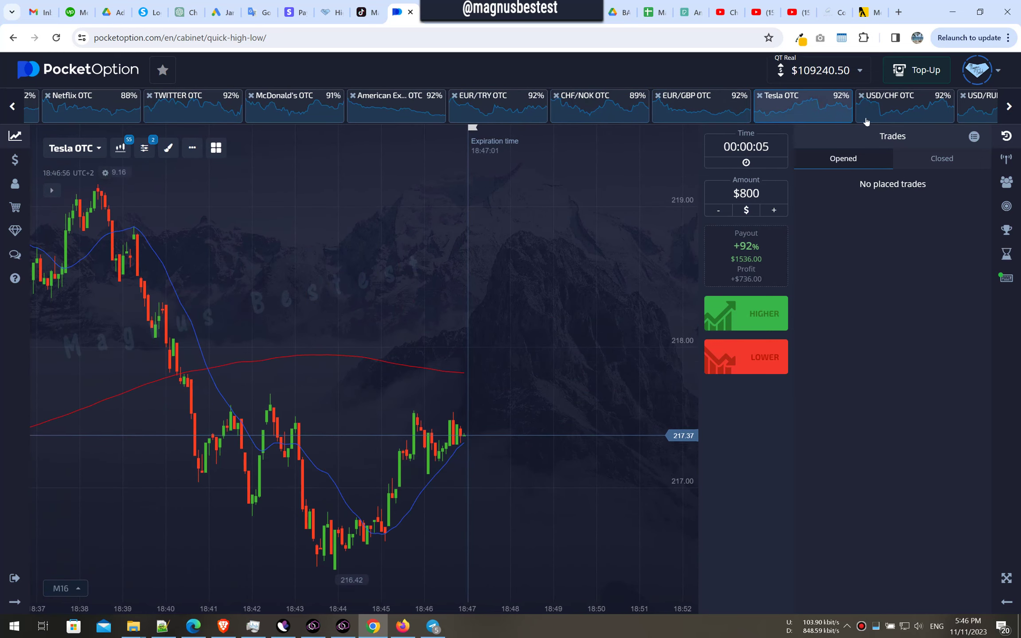
{"action": "left_click", "coordinate": [904, 104]}
{"action": "left_click", "coordinate": [982, 101]}
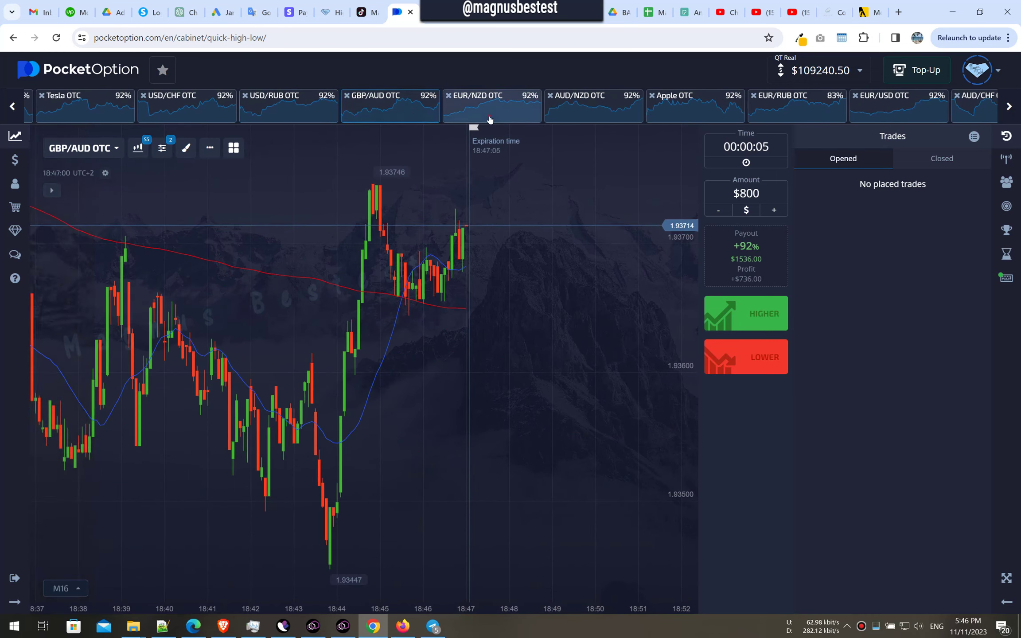
View EUR/NZD, AUD/NZD, Apple, EUR/RUB, EUR/USD and AUD/CHF OTC, paging the strip forward
{"action": "left_click", "coordinate": [490, 108]}
{"action": "left_click", "coordinate": [595, 107]}
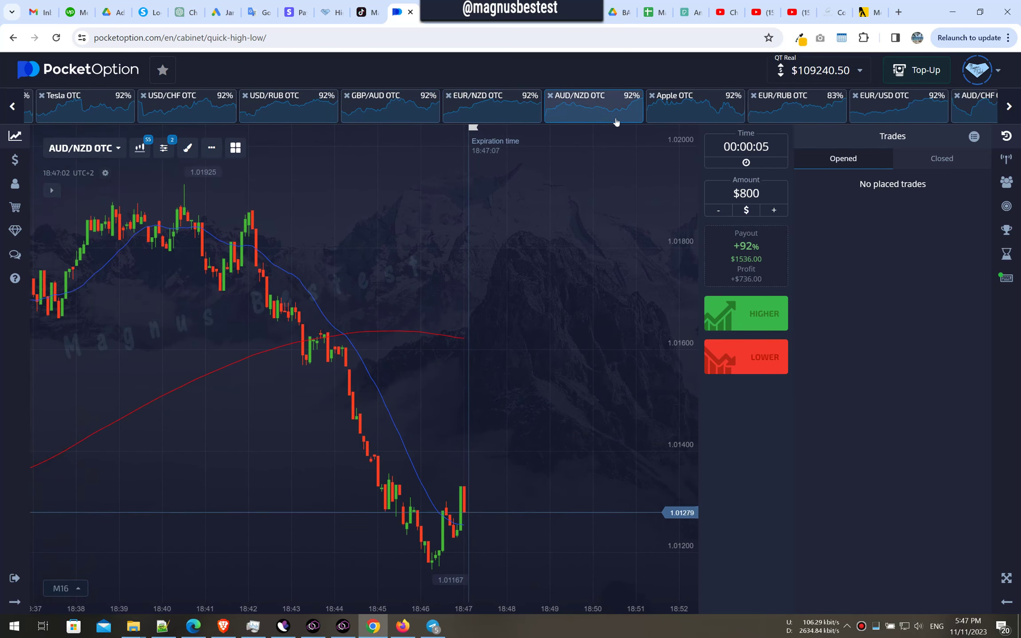
{"action": "left_click", "coordinate": [695, 104]}
{"action": "left_click", "coordinate": [794, 104]}
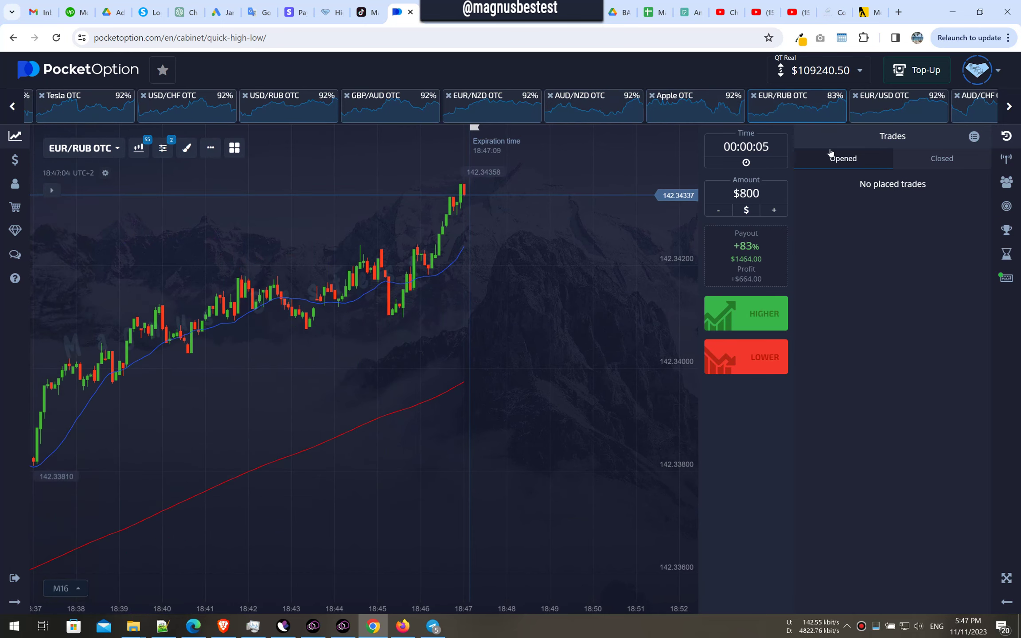
{"action": "left_click", "coordinate": [900, 105]}
{"action": "left_click", "coordinate": [976, 104]}
{"action": "left_click", "coordinate": [1010, 105]}
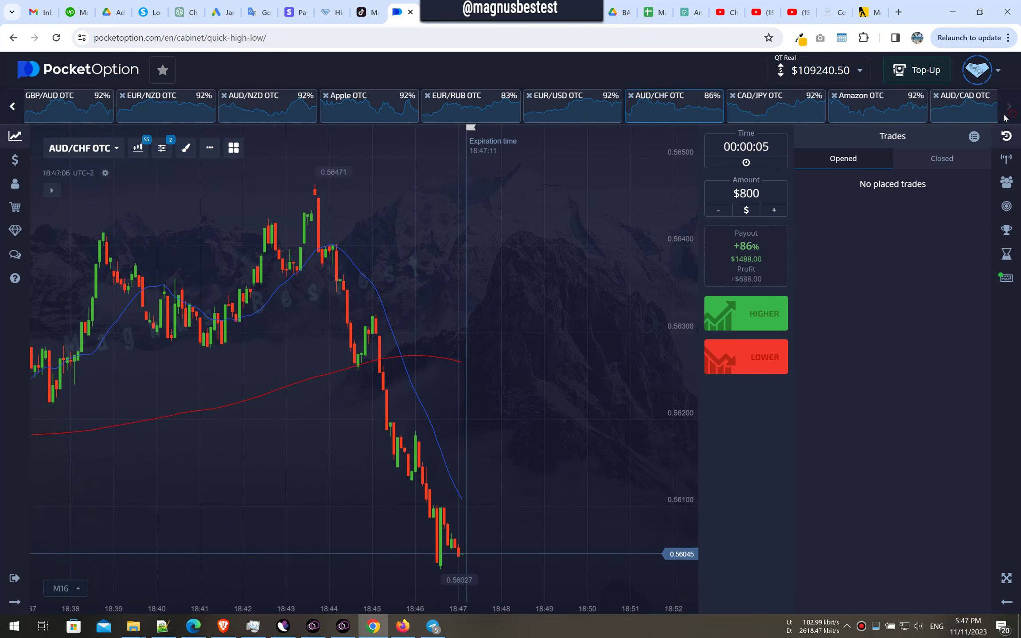
Pass CAD/JPY and Amazon to settle on AUD/CAD OTC, then page the strip back
{"action": "left_click", "coordinate": [766, 103]}
{"action": "left_click", "coordinate": [866, 104]}
{"action": "left_click", "coordinate": [942, 104]}
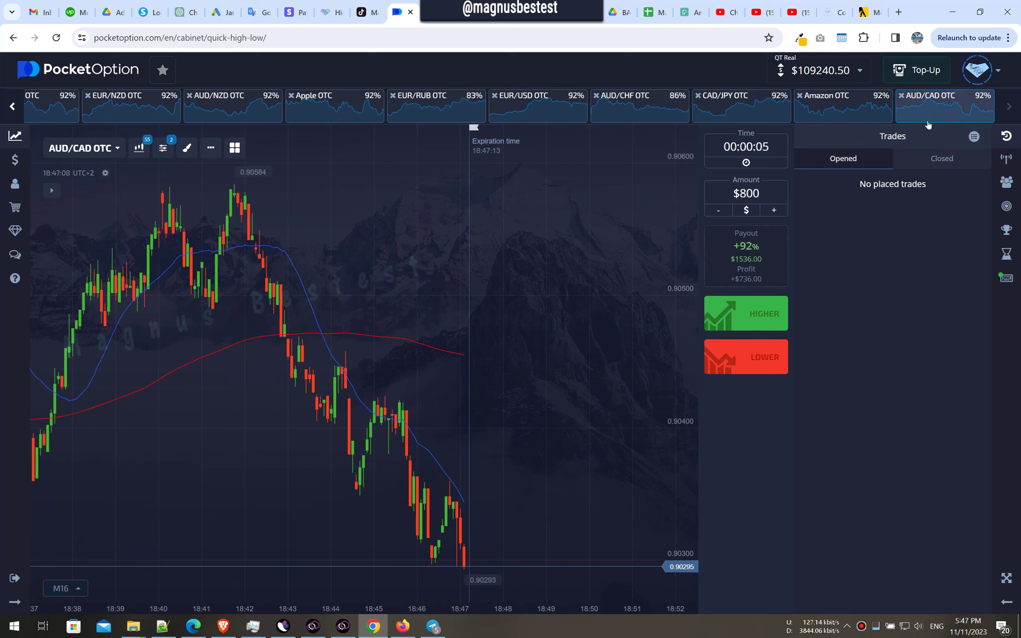
{"action": "left_click", "coordinate": [13, 106]}
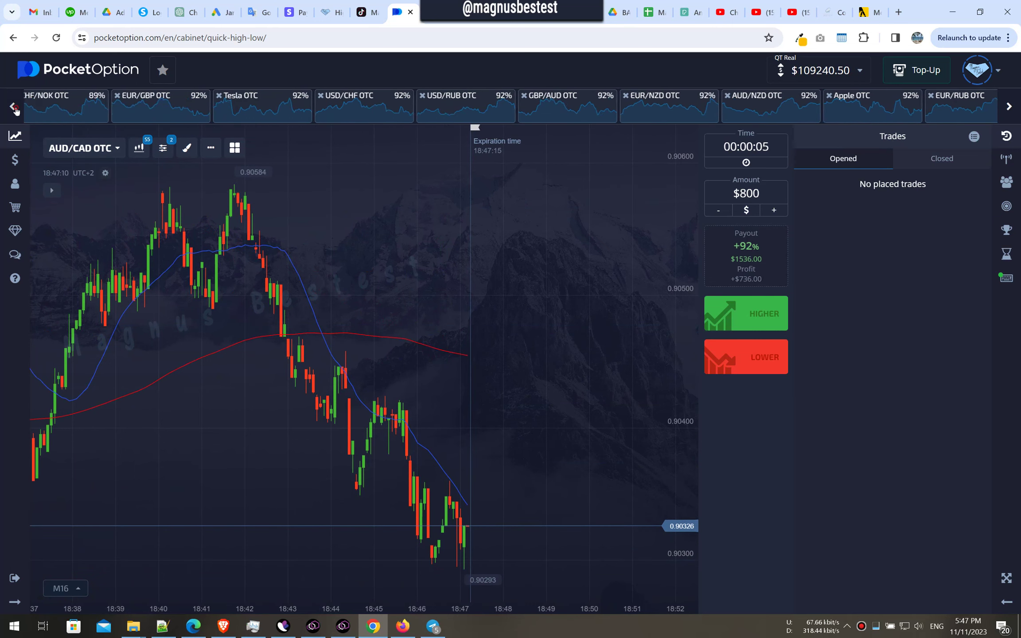
{"action": "left_click", "coordinate": [12, 105]}
From the list start, compare USD/JPY, EUR/JPY, EUR/CHF, AUD/USD, ExxonMobil and Boeing charts
{"action": "left_click", "coordinate": [13, 105]}
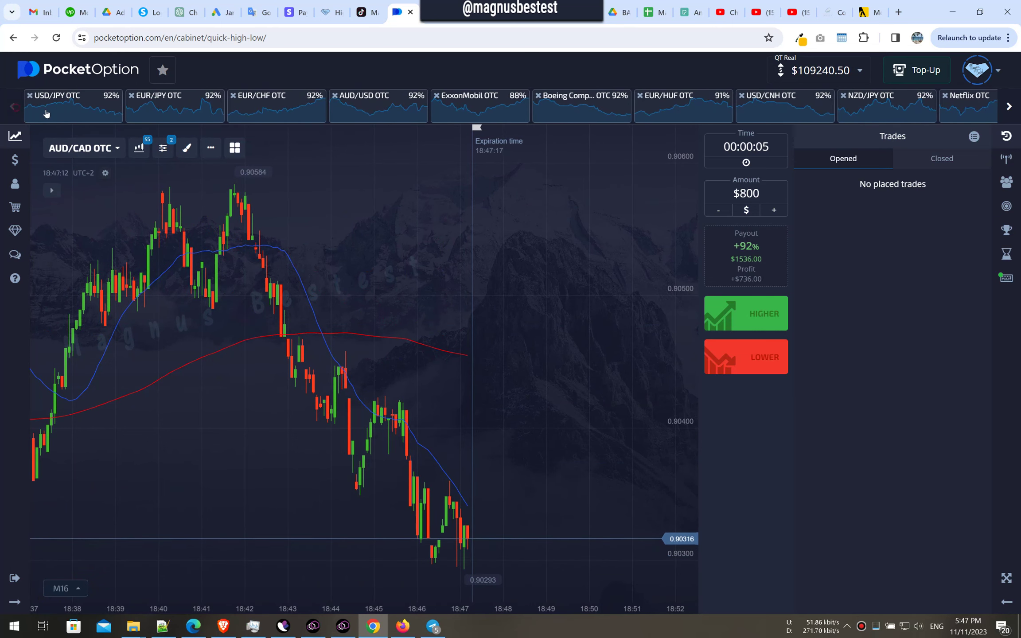
{"action": "left_click", "coordinate": [72, 104]}
{"action": "left_click", "coordinate": [174, 104]}
{"action": "left_click", "coordinate": [276, 104]}
{"action": "left_click", "coordinate": [377, 104]}
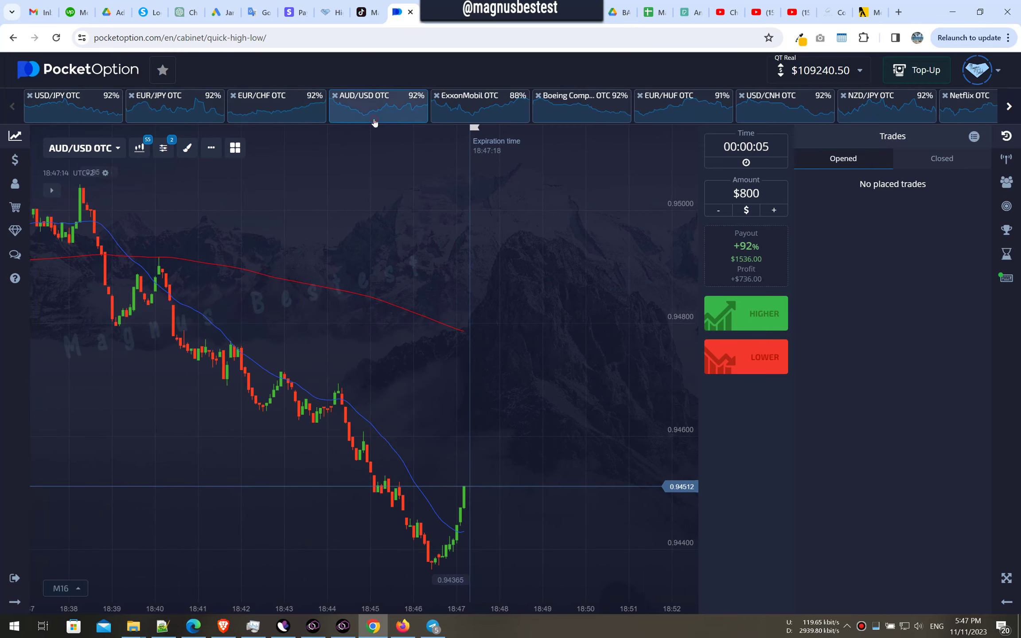
{"action": "left_click", "coordinate": [275, 104]}
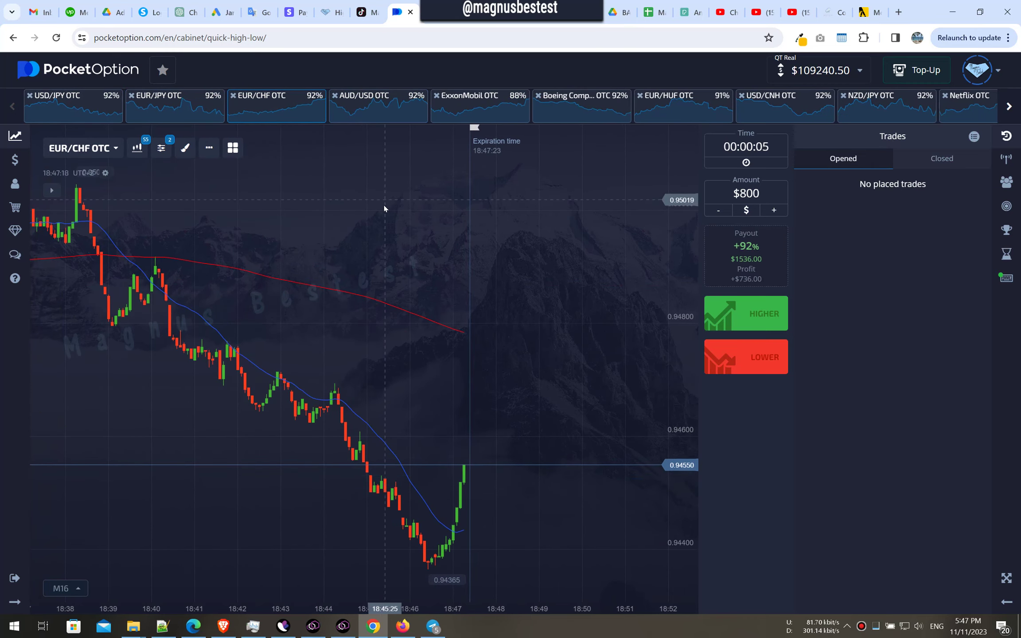
{"action": "left_click", "coordinate": [379, 105]}
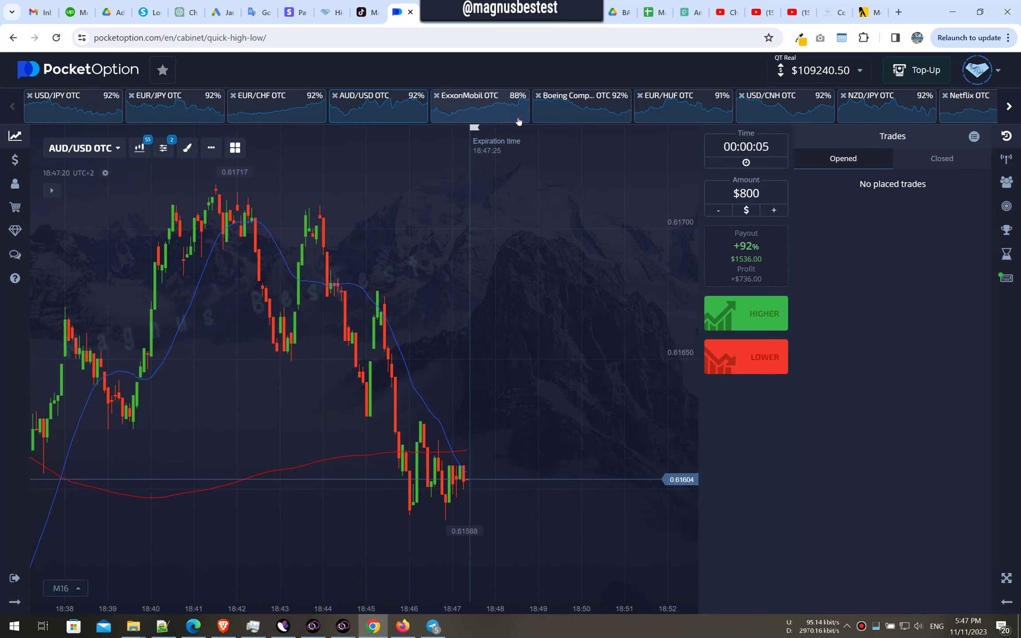
{"action": "left_click", "coordinate": [479, 104]}
{"action": "left_click", "coordinate": [570, 104]}
{"action": "left_click", "coordinate": [479, 104]}
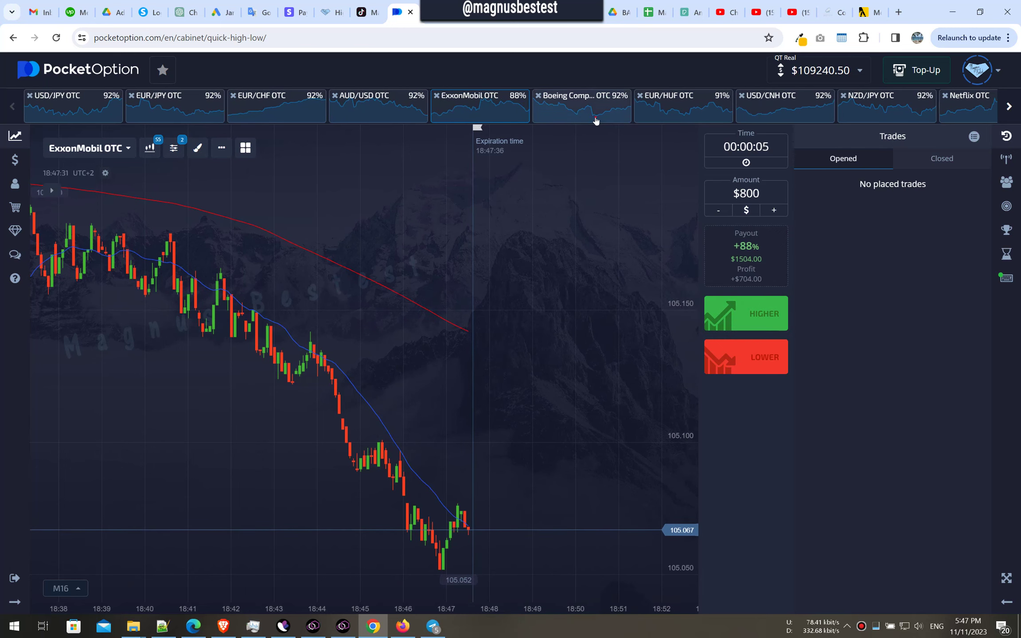
Browse the Boeing, EUR/HUF, USD/CNH, NZD/JPY, Netflix, Twitter and McDonald's OTC charts
{"action": "left_click", "coordinate": [583, 97]}
{"action": "left_click", "coordinate": [670, 96]}
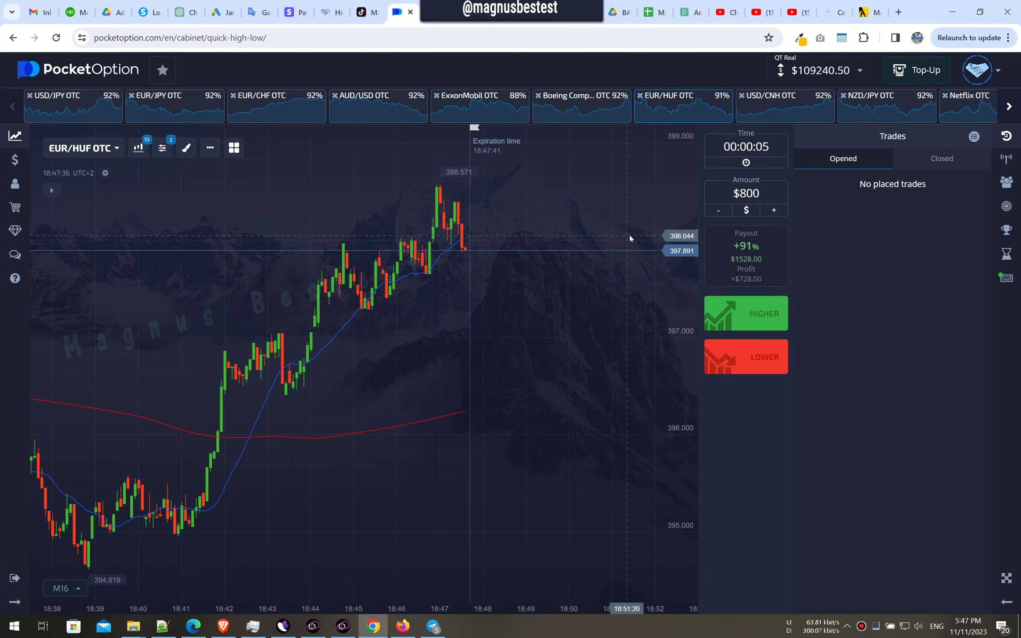
{"action": "left_click", "coordinate": [808, 104]}
{"action": "left_click", "coordinate": [887, 104]}
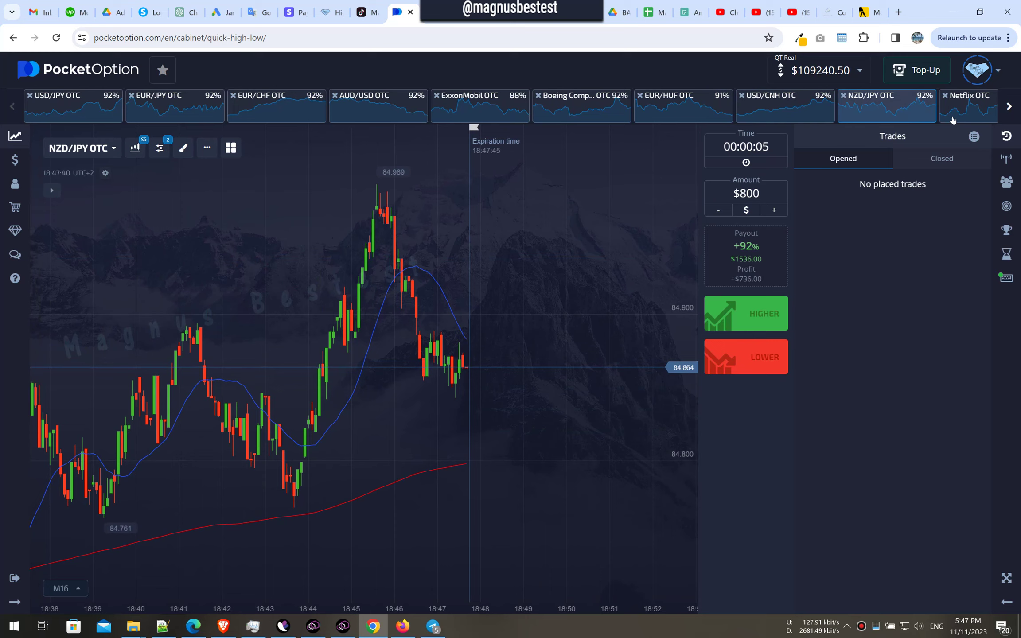
{"action": "left_click", "coordinate": [965, 104]}
{"action": "scroll", "coordinate": [559, 104], "scroll_direction": "down", "scroll_amount": 5}
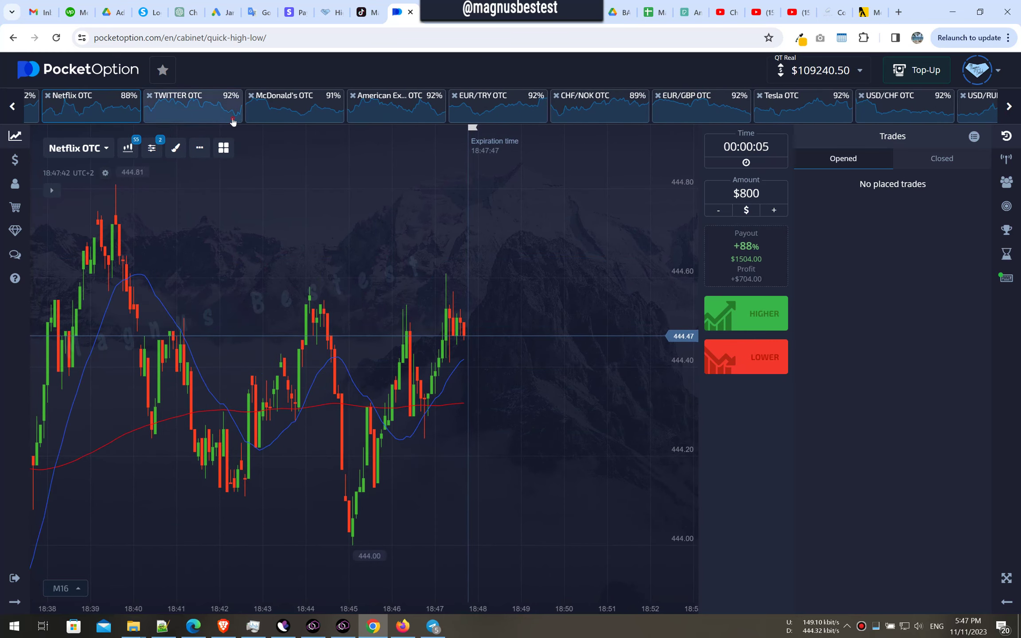
{"action": "left_click", "coordinate": [193, 104]}
{"action": "left_click", "coordinate": [293, 105]}
Browse American Express through USD/RUB, then settle on GBP/AUD OTC after glancing at EUR/NZD
{"action": "left_click", "coordinate": [396, 104]}
{"action": "left_click", "coordinate": [499, 104]}
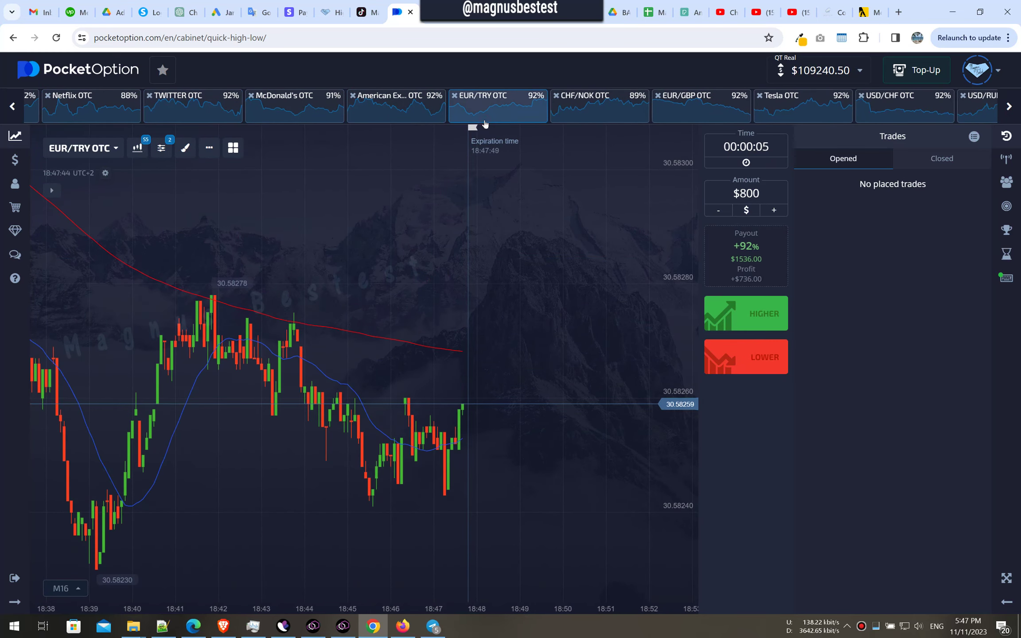
{"action": "left_click", "coordinate": [601, 104]}
{"action": "left_click", "coordinate": [702, 104]}
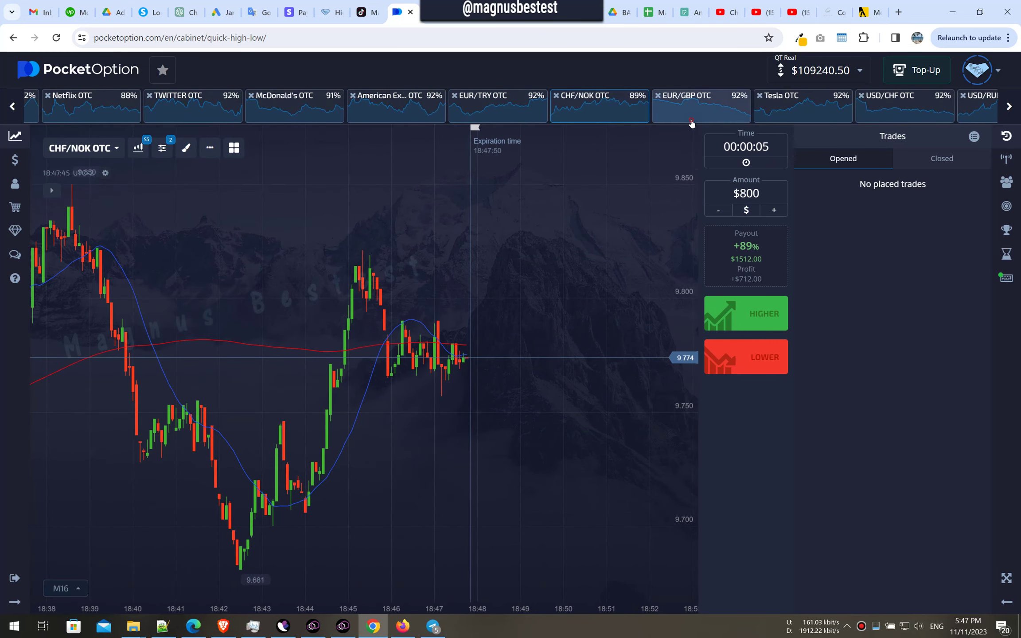
{"action": "left_click", "coordinate": [801, 103]}
{"action": "left_click", "coordinate": [906, 104]}
{"action": "left_click", "coordinate": [980, 104]}
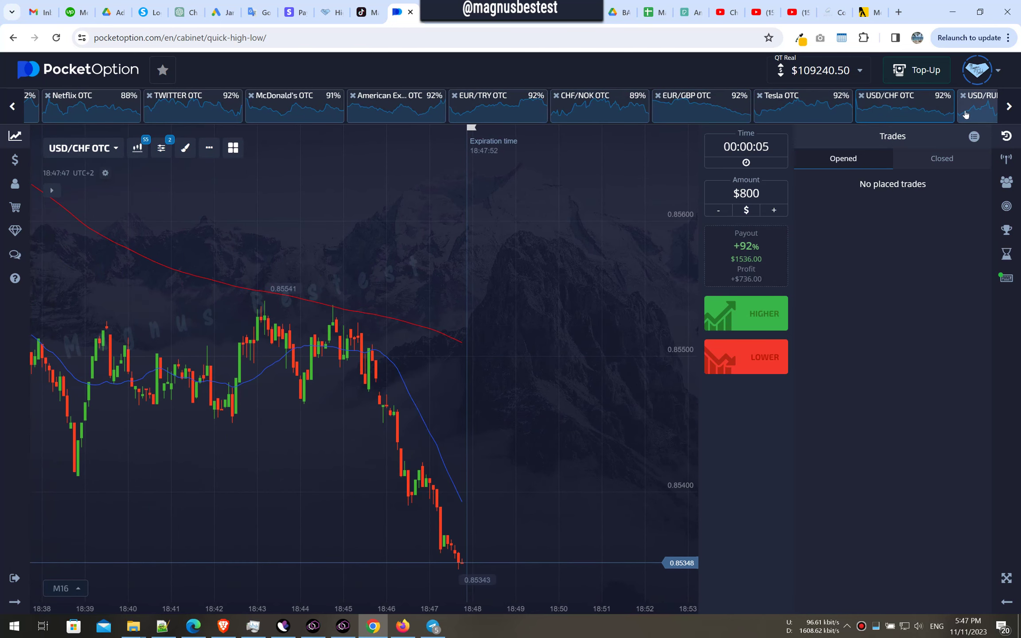
{"action": "left_click", "coordinate": [1009, 107]}
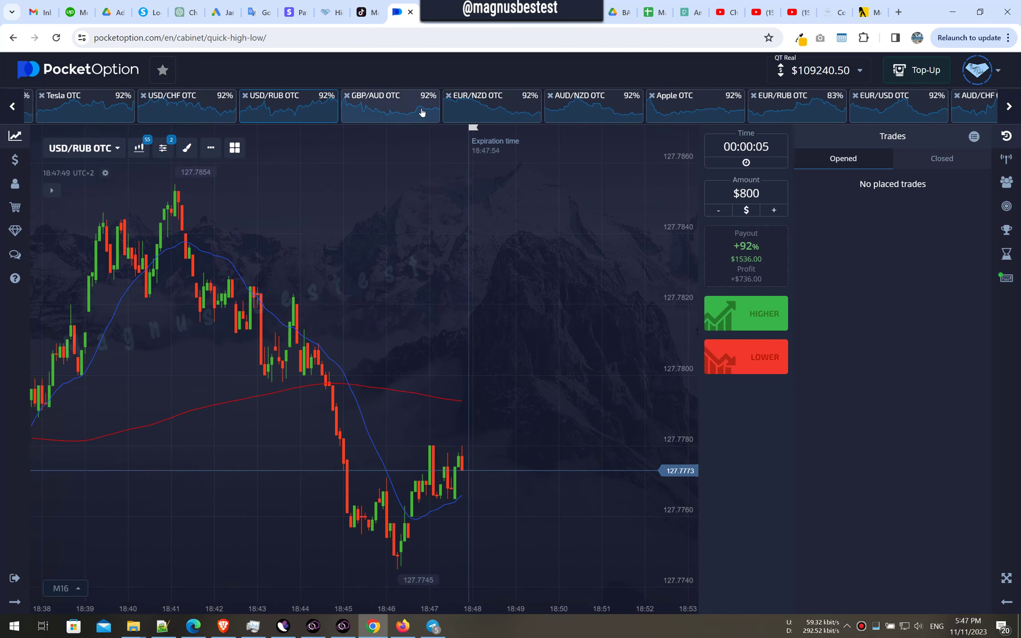
{"action": "left_click", "coordinate": [422, 112]}
{"action": "left_click", "coordinate": [479, 107]}
{"action": "left_click", "coordinate": [392, 107]}
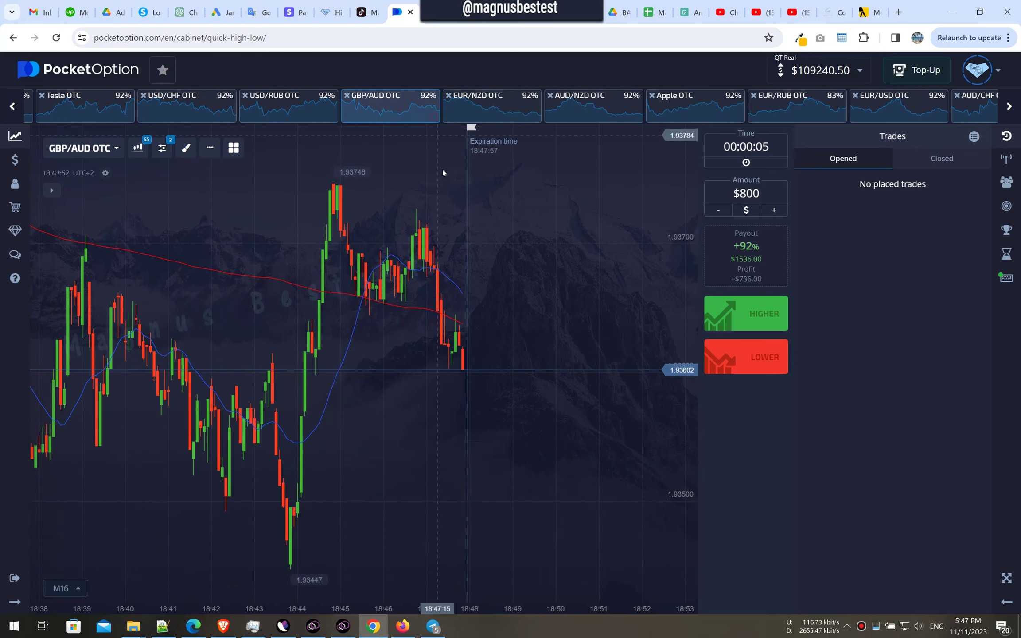
Place an $800 five-second LOWER trade on GBP/AUD OTC
{"action": "left_click", "coordinate": [746, 358]}
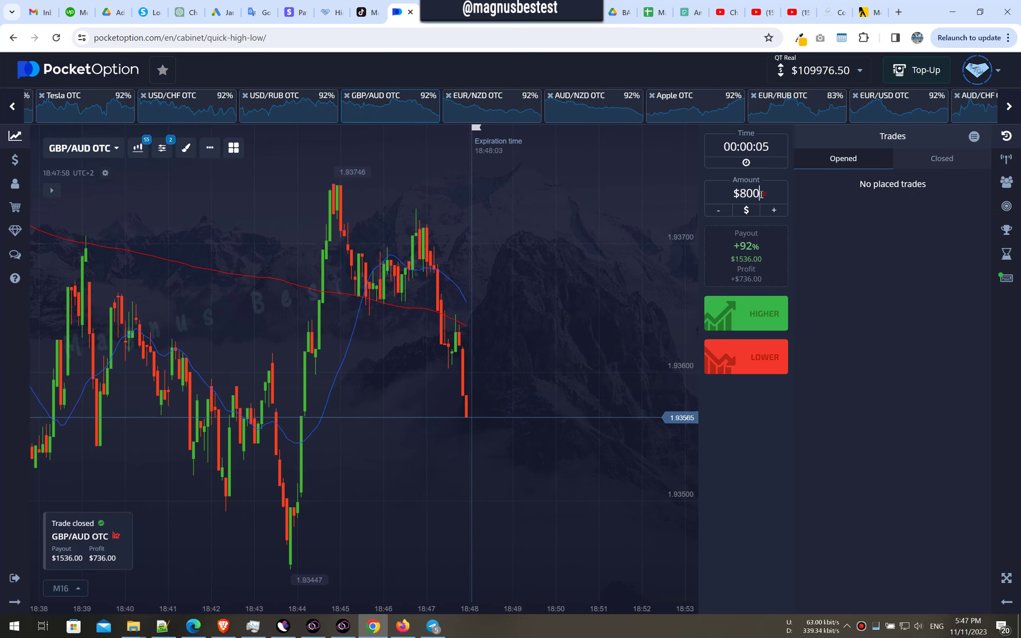
{"action": "type", "text": "1000"}
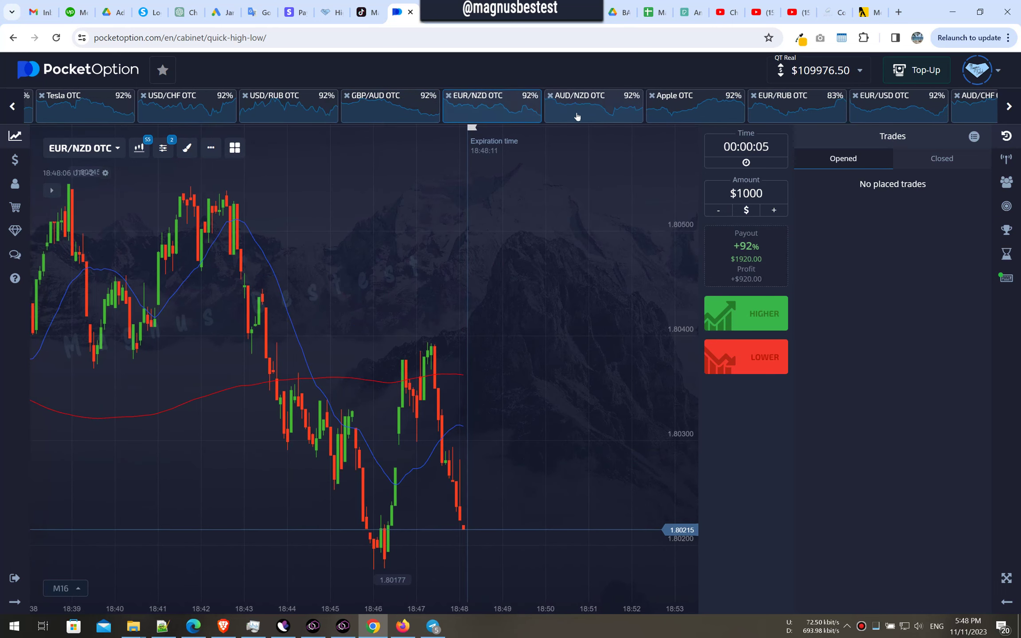
Browse the AUD/NZD, Apple, EUR/RUB, EUR/USD, AUD/CHF and CAD/JPY OTC charts
{"action": "left_click", "coordinate": [591, 101]}
{"action": "left_click", "coordinate": [691, 102]}
{"action": "left_click", "coordinate": [782, 103]}
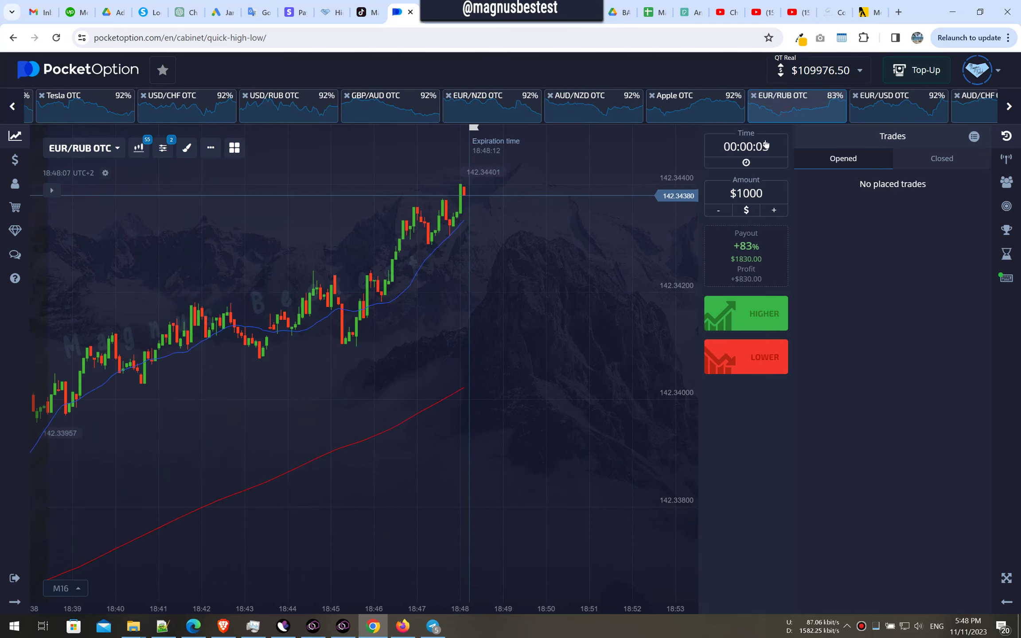
{"action": "left_click", "coordinate": [885, 108]}
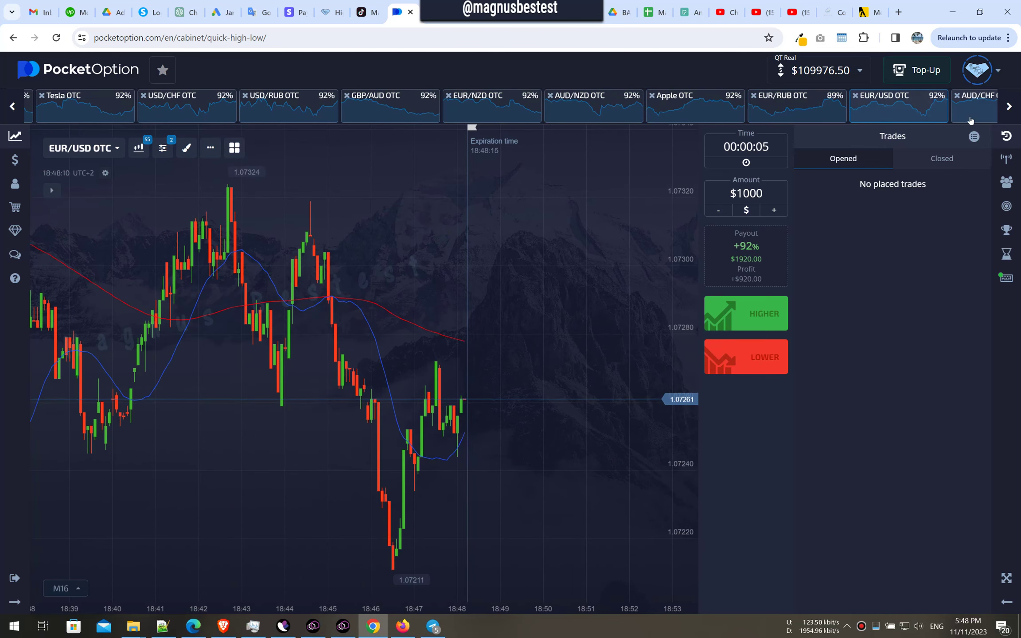
{"action": "left_click", "coordinate": [976, 102]}
{"action": "scroll", "coordinate": [558, 104], "scroll_direction": "down", "scroll_amount": 3}
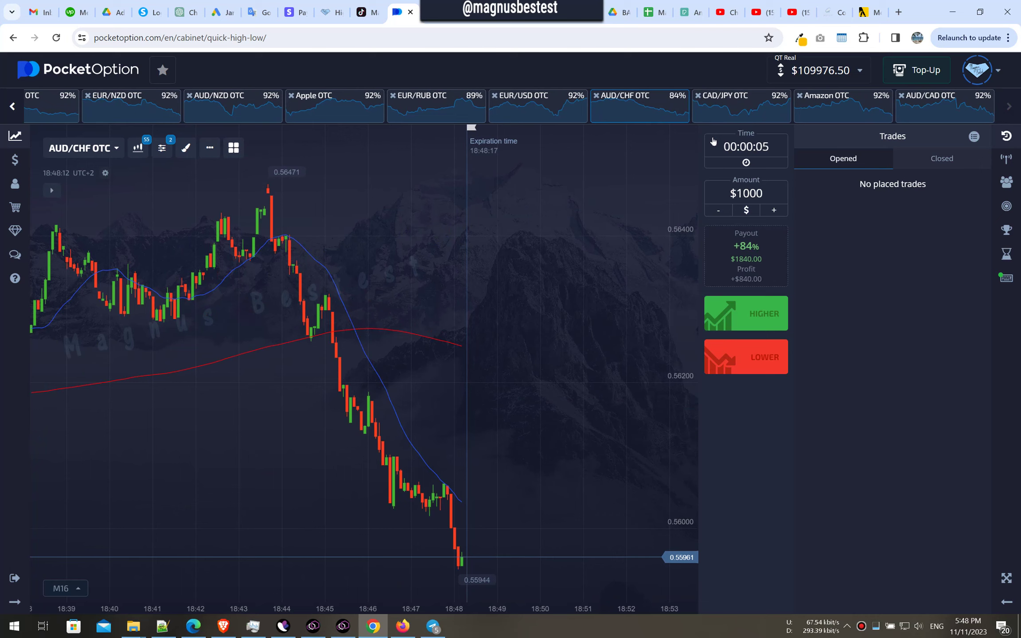
{"action": "left_click", "coordinate": [741, 104]}
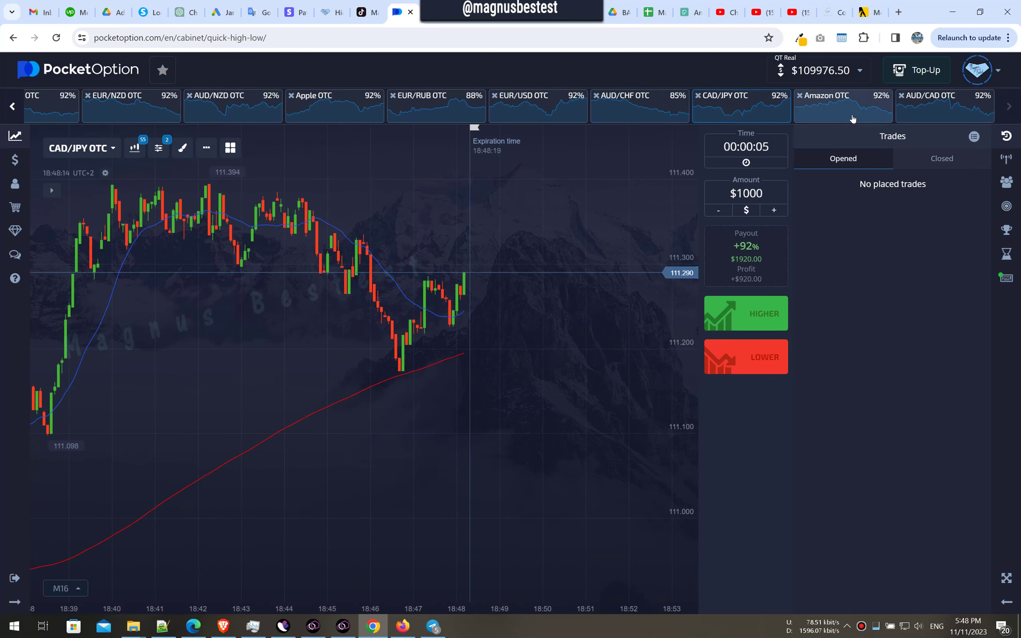
{"action": "left_click", "coordinate": [938, 104]}
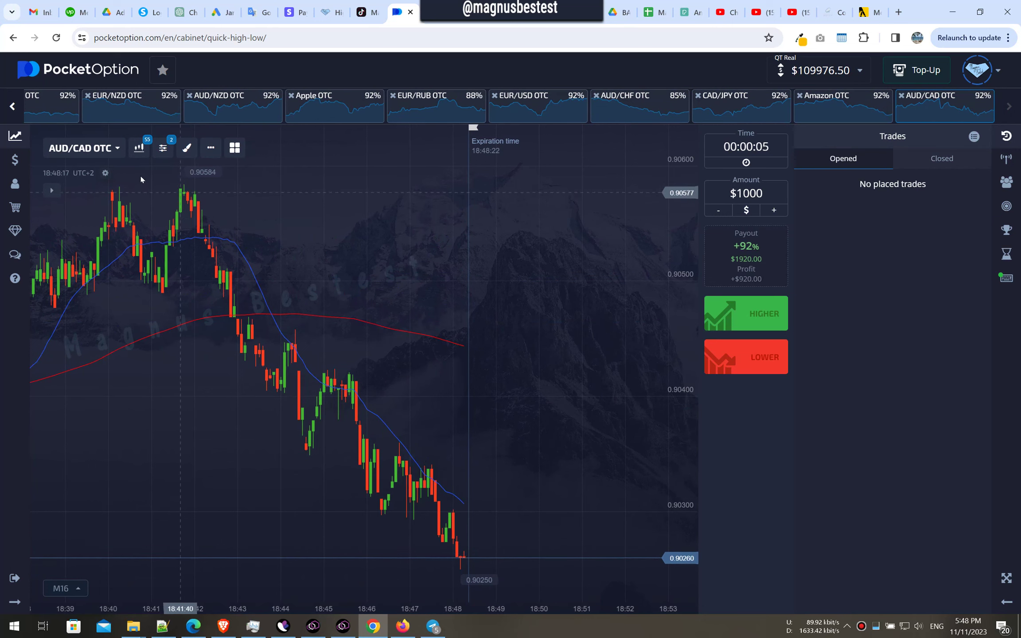
From the list start, view USD/JPY, EUR/JPY, EUR/CHF, AUD/USD, ExxonMobil, Boeing and EUR/HUF charts
{"action": "left_click", "coordinate": [12, 105]}
{"action": "left_click", "coordinate": [12, 106]}
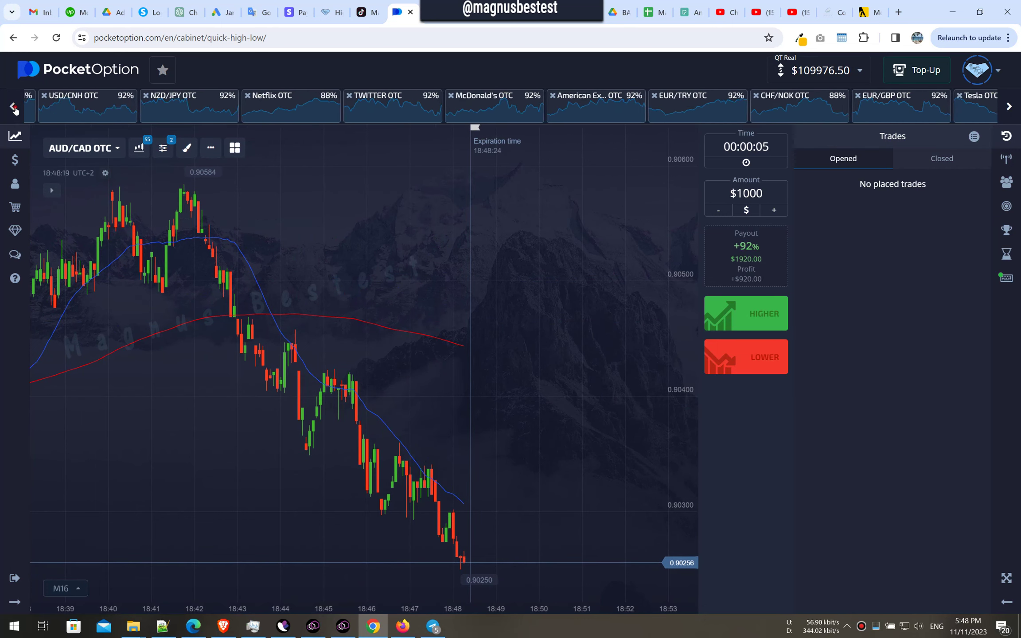
{"action": "left_click", "coordinate": [72, 103]}
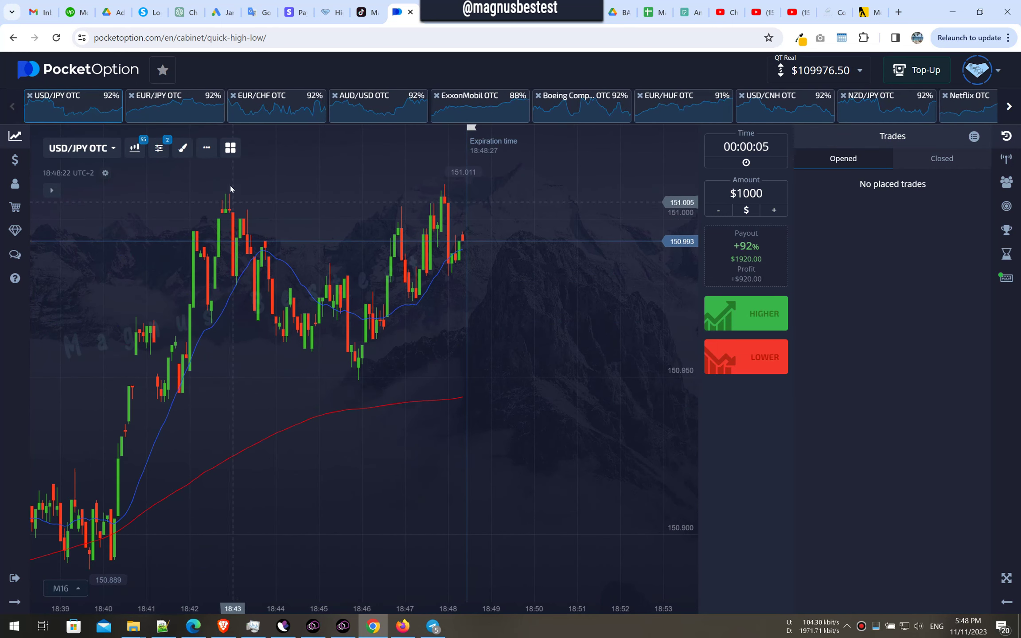
{"action": "left_click", "coordinate": [184, 106]}
{"action": "left_click", "coordinate": [280, 105]}
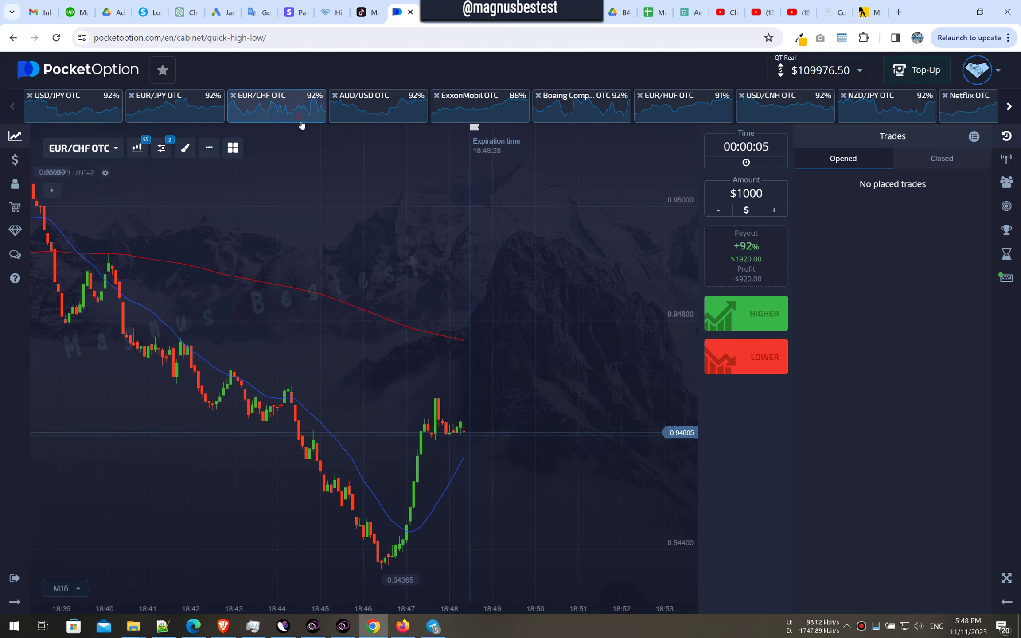
{"action": "left_click", "coordinate": [375, 106]}
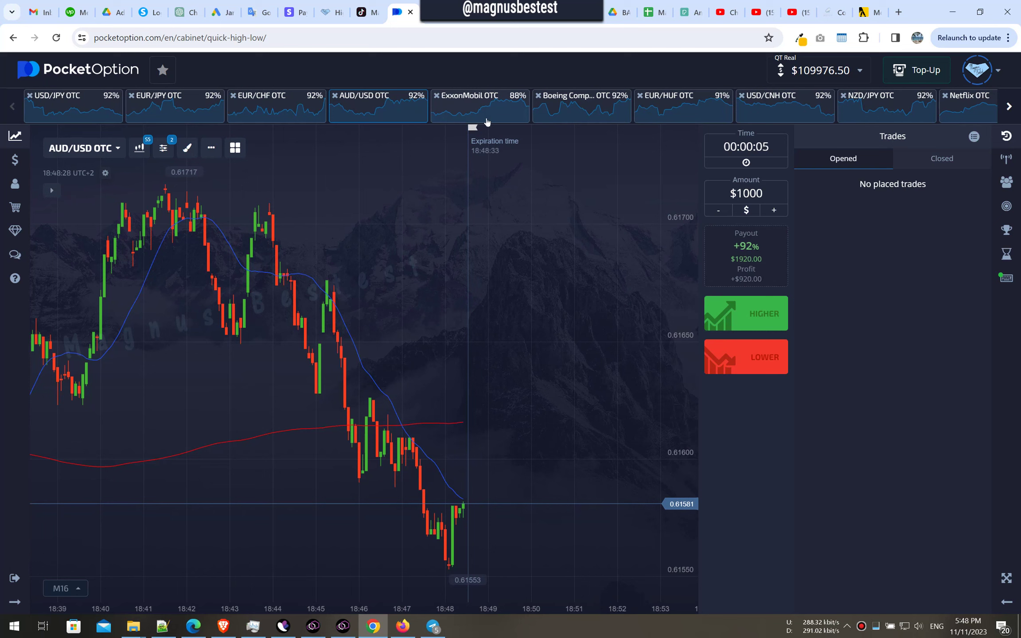
{"action": "left_click", "coordinate": [488, 120]}
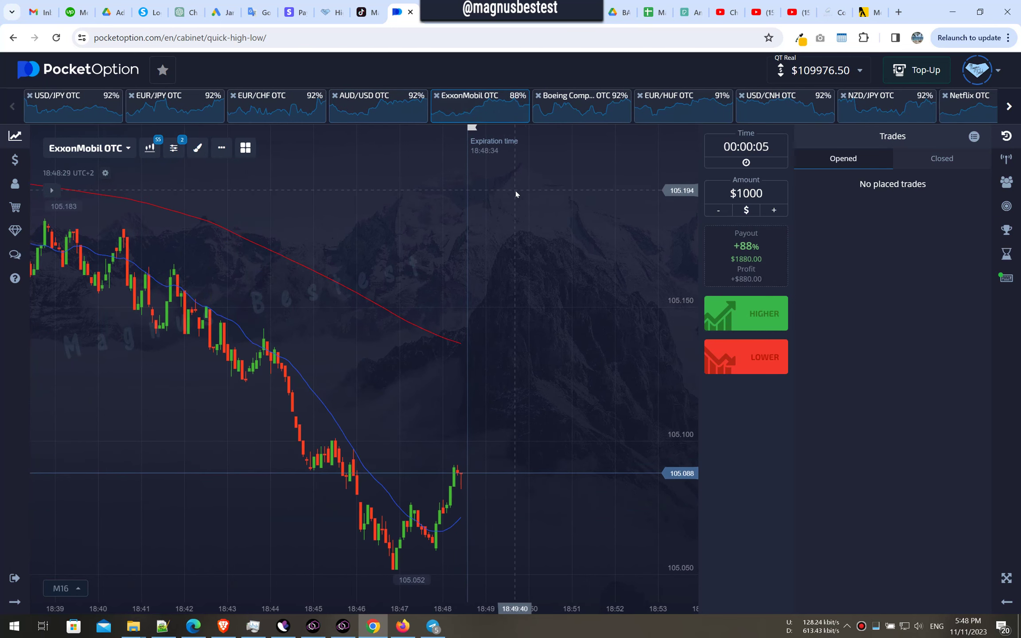
{"action": "left_click", "coordinate": [583, 105]}
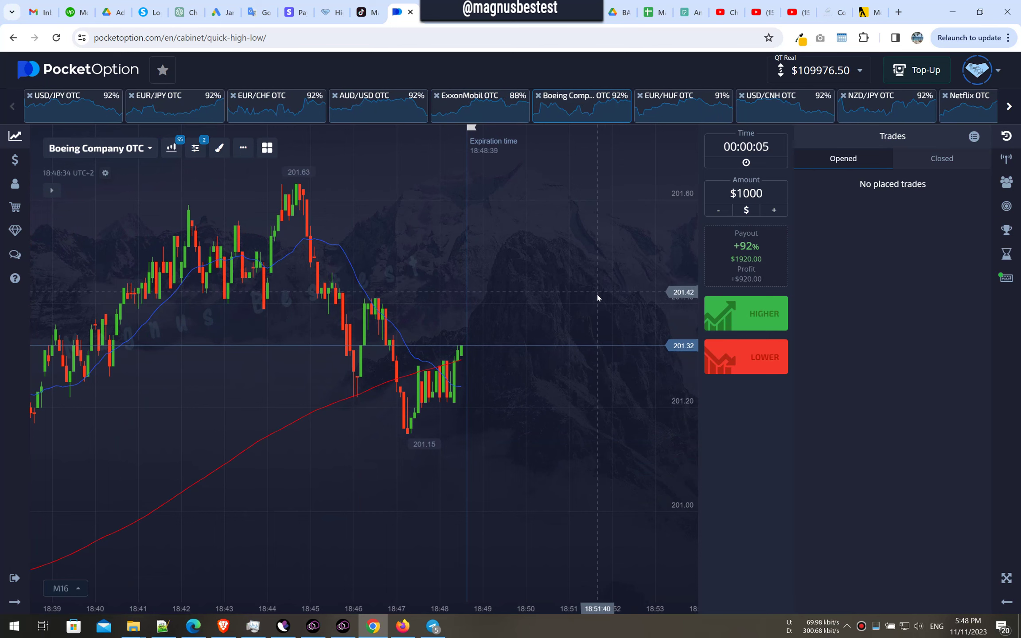
{"action": "left_click", "coordinate": [670, 104]}
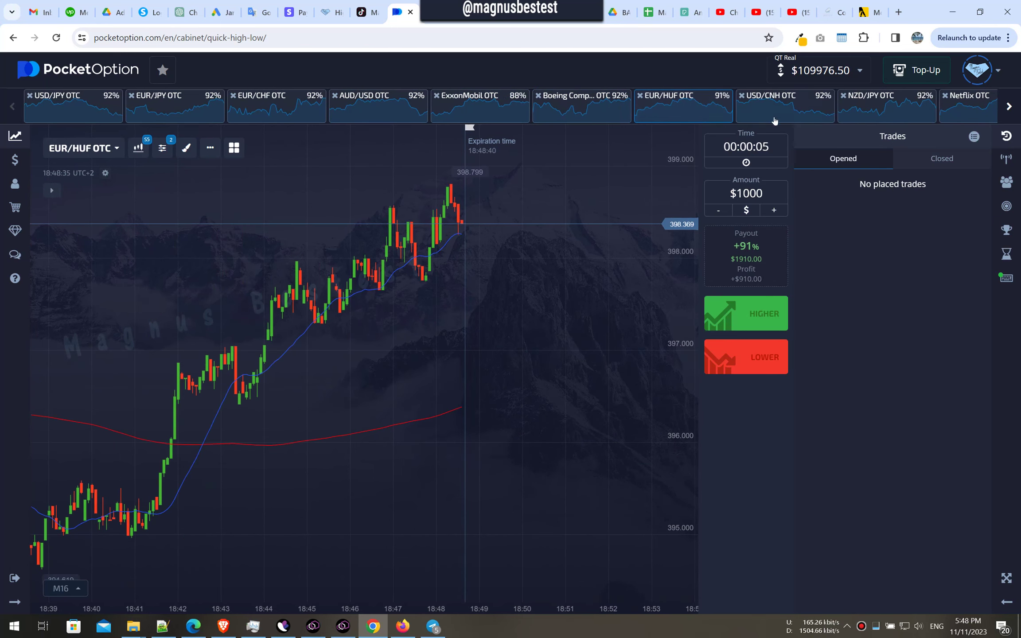
Browse USD/CNH, NZD/JPY, Netflix, Twitter, EUR/TRY, CHF/NOK, EUR/GBP, USD/CHF and USD/RUB charts
{"action": "left_click", "coordinate": [778, 104]}
{"action": "left_click", "coordinate": [878, 105]}
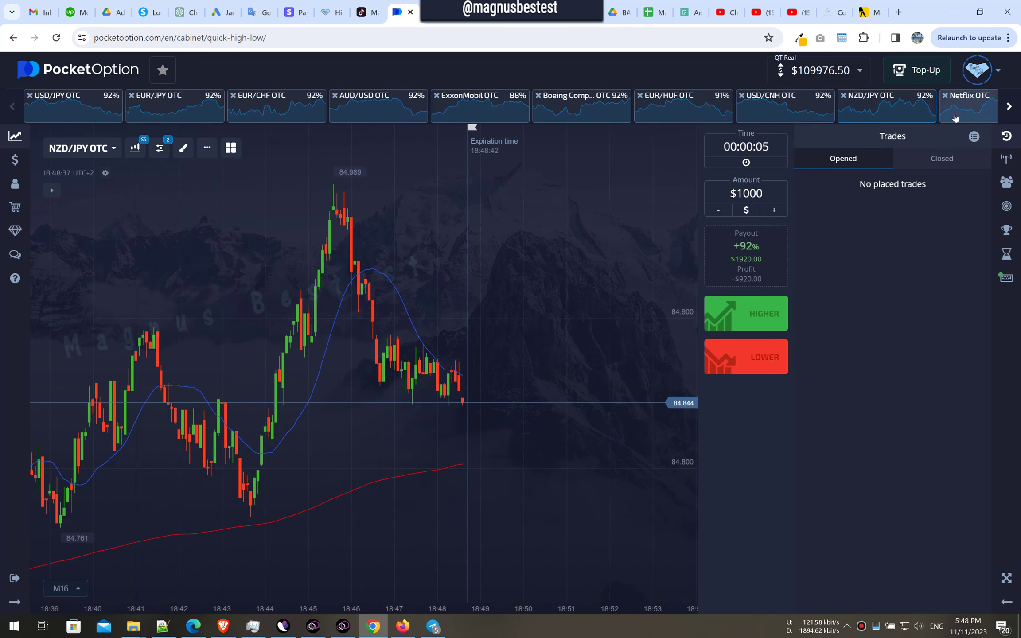
{"action": "left_click", "coordinate": [966, 104]}
{"action": "scroll", "coordinate": [639, 104], "scroll_direction": "down", "scroll_amount": 4}
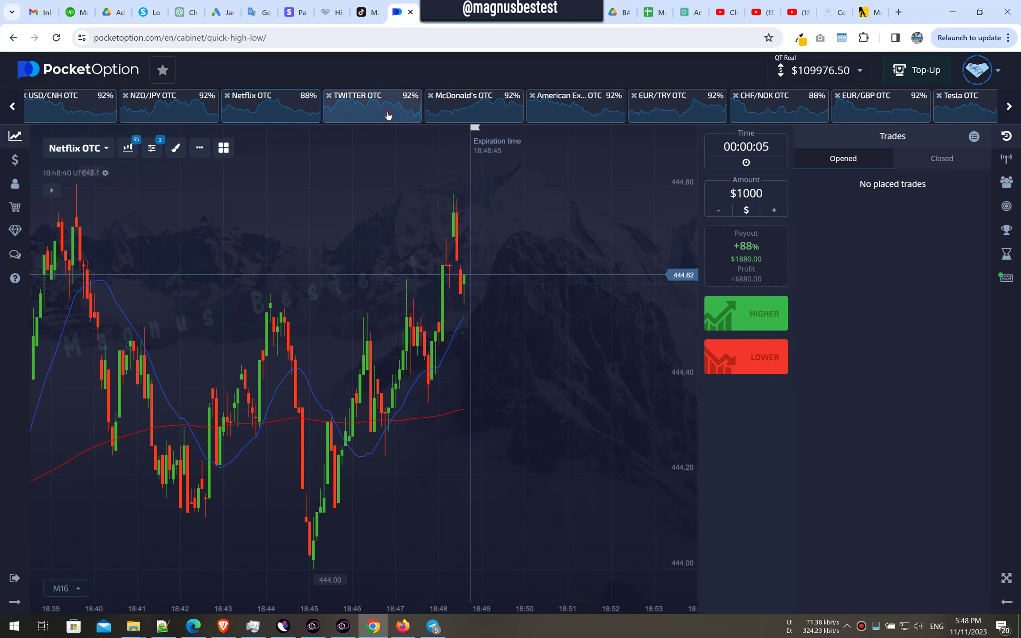
{"action": "left_click", "coordinate": [389, 116]}
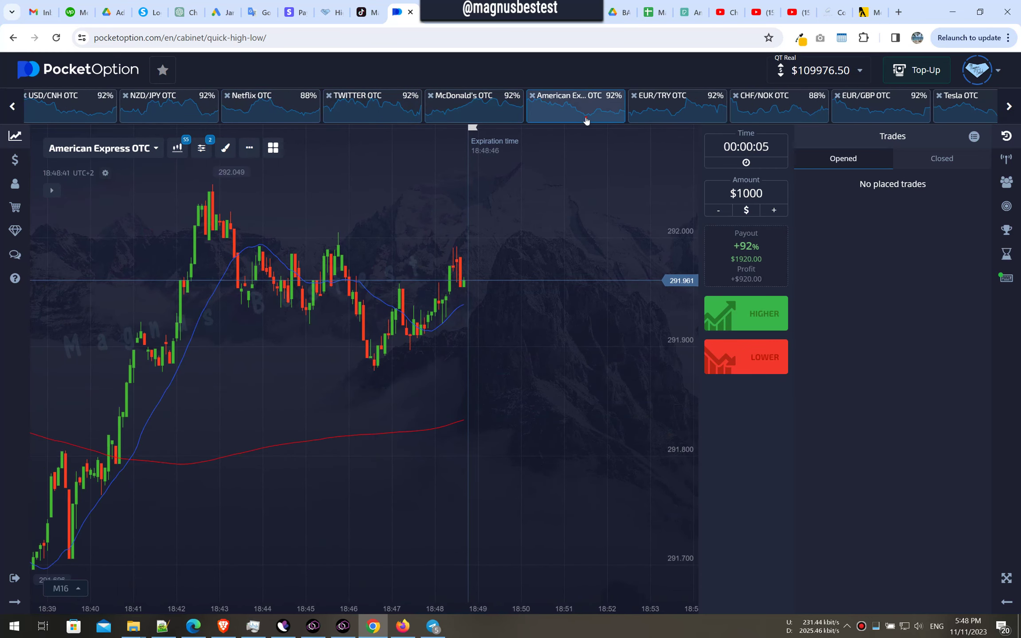
{"action": "left_click", "coordinate": [657, 108]}
{"action": "left_click", "coordinate": [780, 106]}
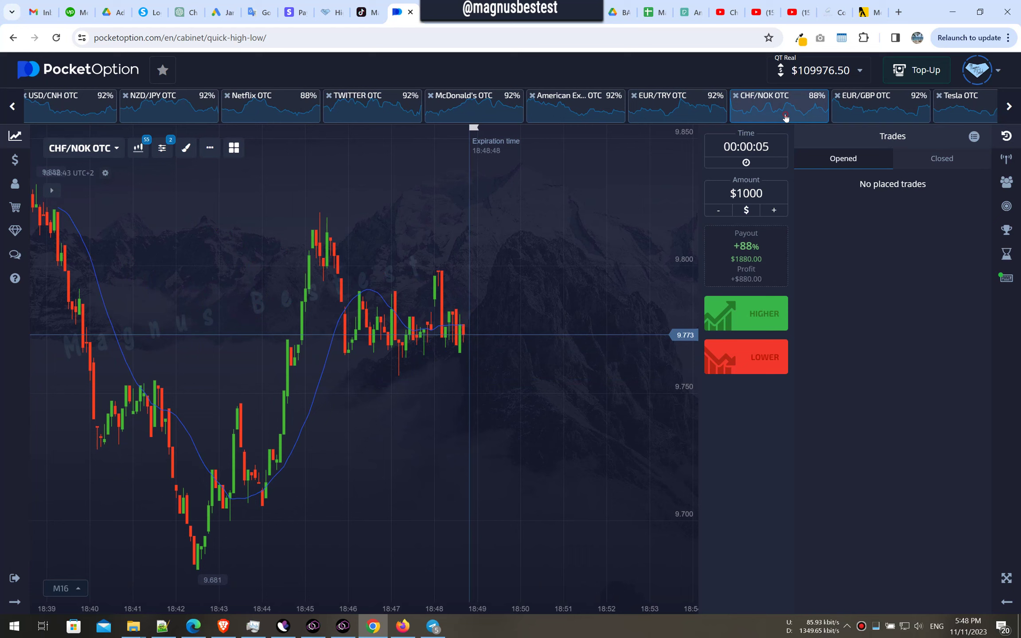
{"action": "left_click", "coordinate": [882, 105]}
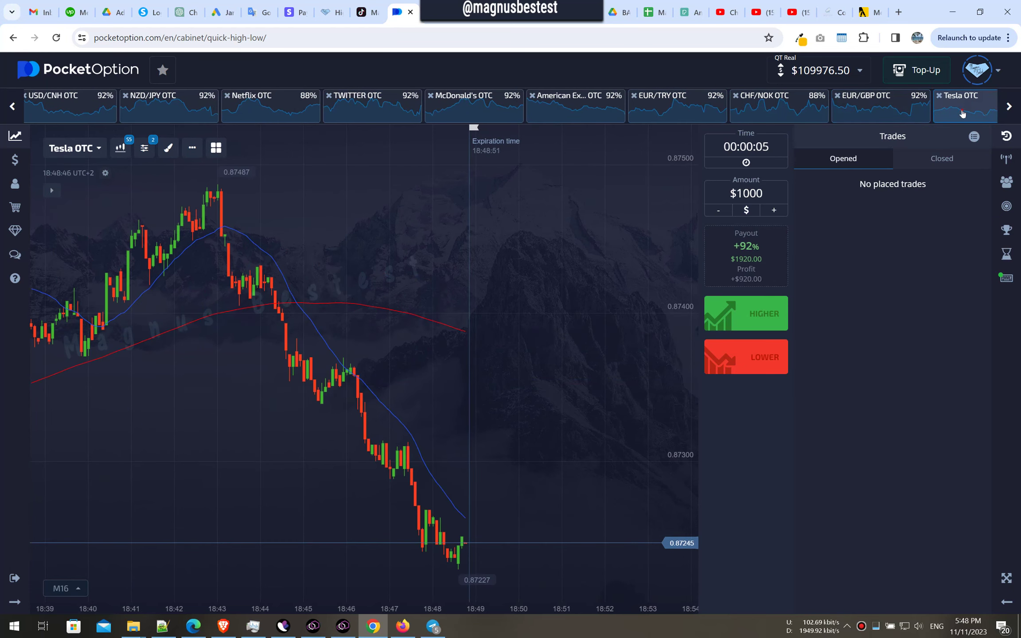
{"action": "scroll", "coordinate": [878, 106], "scroll_direction": "down", "scroll_amount": 2}
{"action": "scroll", "coordinate": [639, 106], "scroll_direction": "down", "scroll_amount": 2}
{"action": "left_click", "coordinate": [373, 108]}
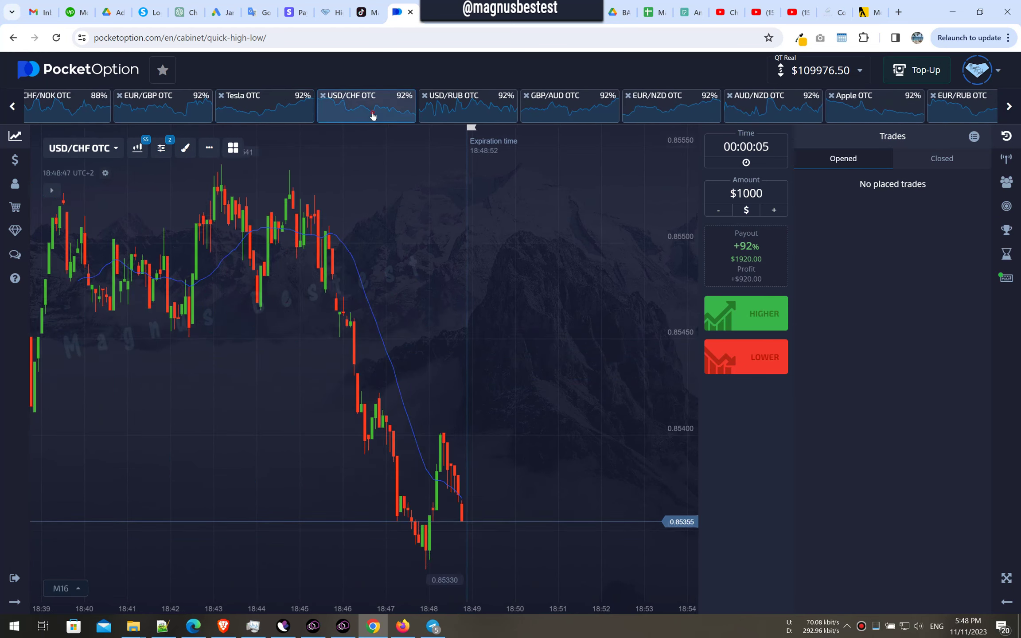
{"action": "left_click", "coordinate": [467, 108]}
Browse GBP/AUD, EUR/NZD, AUD/NZD, EUR/RUB, AUD/CHF, CAD/JPY, Amazon and AUD/CAD charts
{"action": "left_click", "coordinate": [569, 108]}
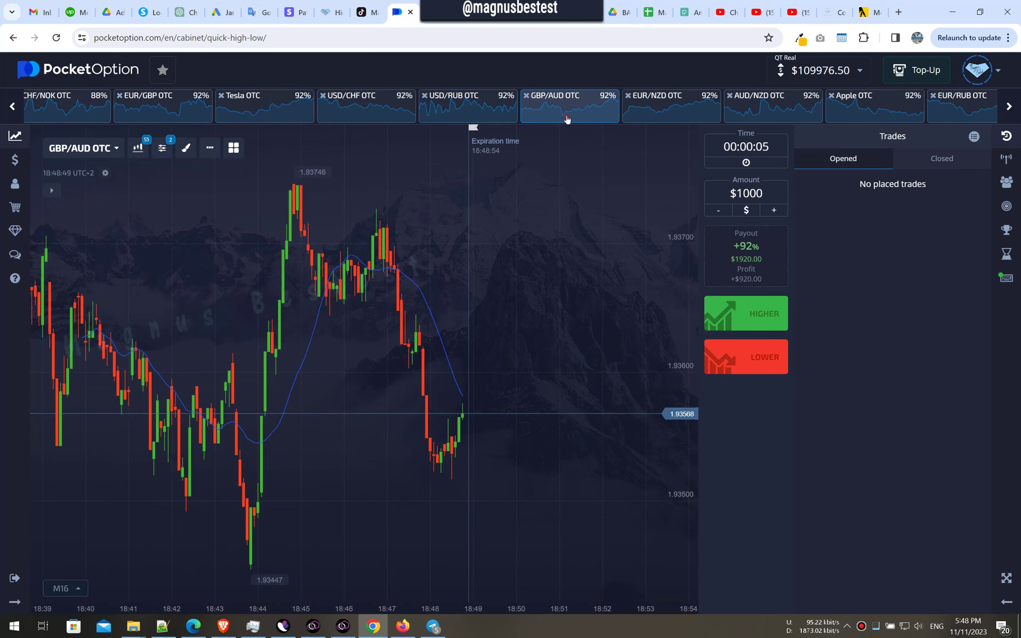
{"action": "left_click", "coordinate": [663, 108]}
{"action": "left_click", "coordinate": [787, 108]}
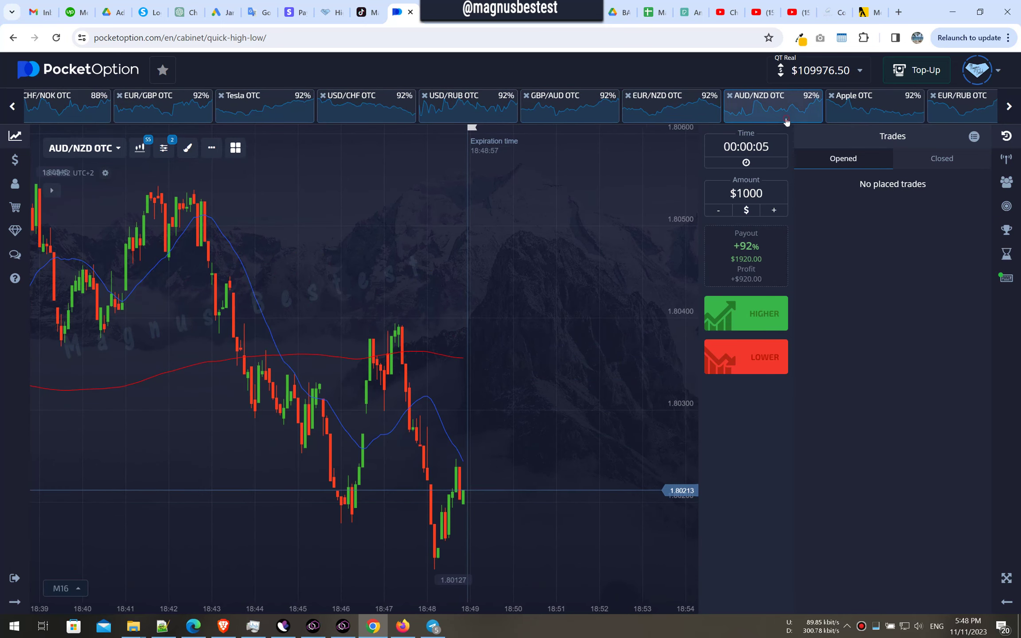
{"action": "left_click", "coordinate": [962, 104]}
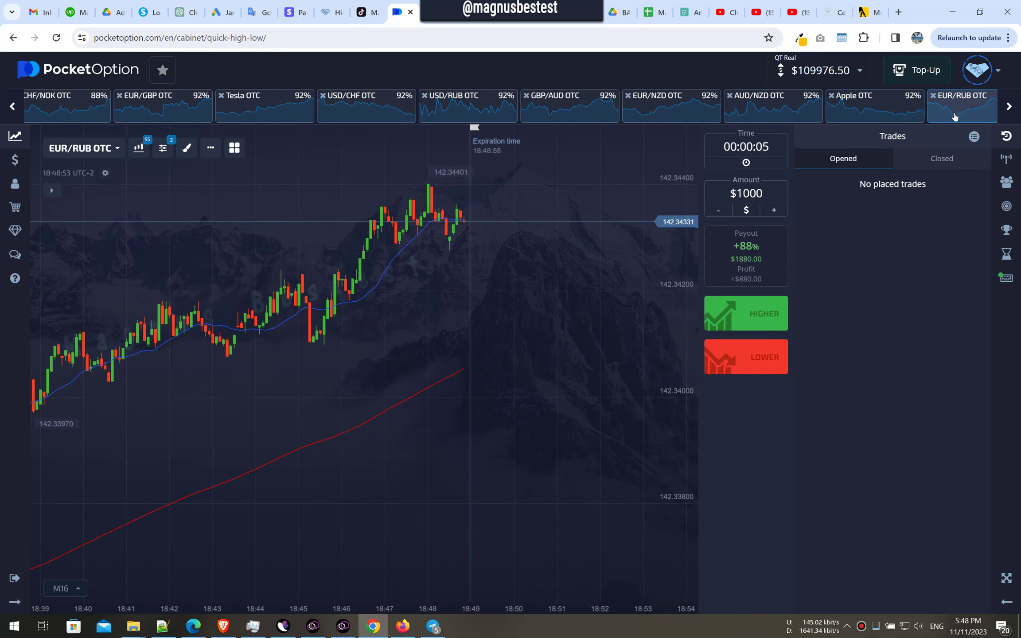
{"action": "left_click", "coordinate": [638, 108]}
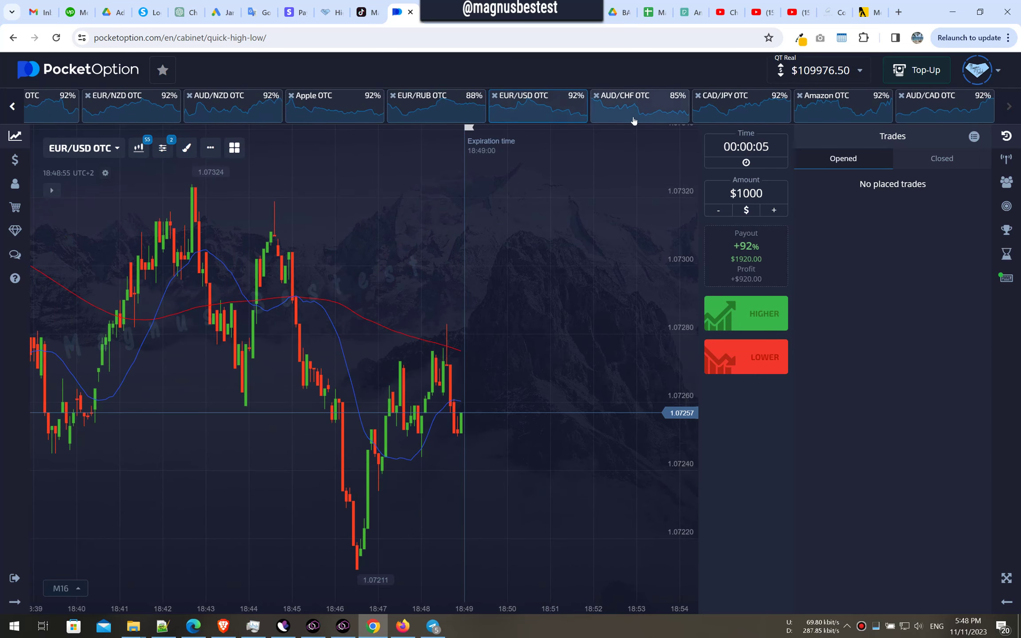
{"action": "left_click", "coordinate": [753, 114]}
{"action": "left_click", "coordinate": [844, 112]}
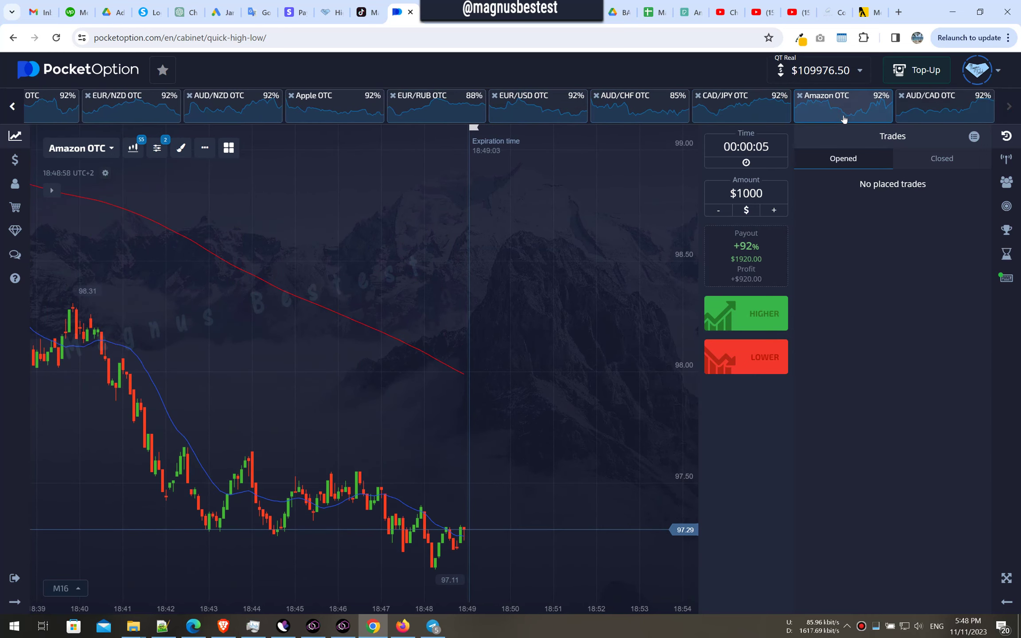
{"action": "left_click", "coordinate": [946, 105]}
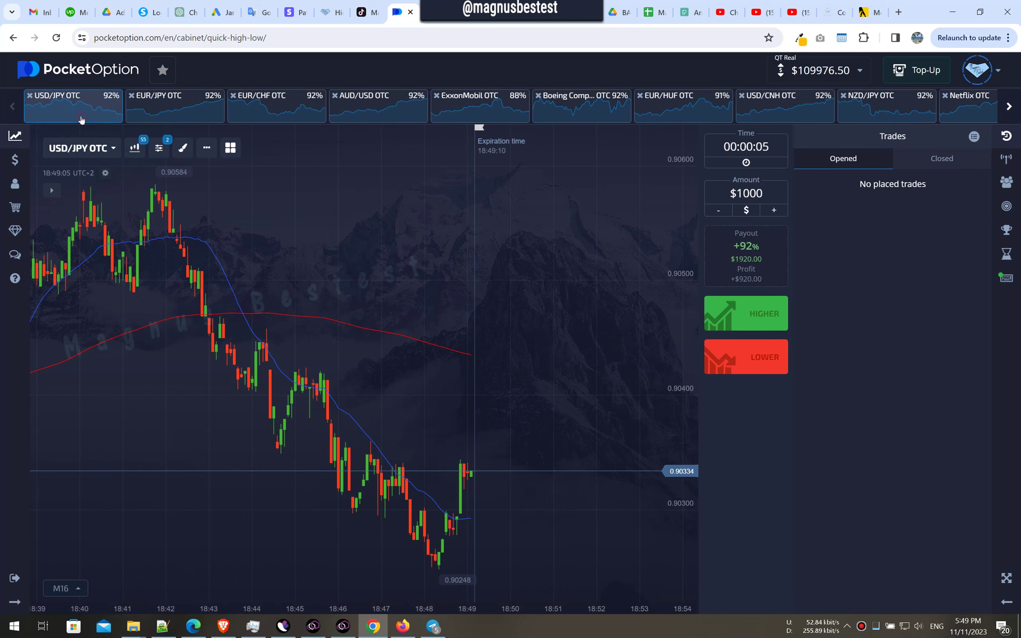
Check EUR/JPY, EUR/CHF and ExxonMobil, then return to the AUD/USD OTC chart
{"action": "left_click", "coordinate": [168, 100]}
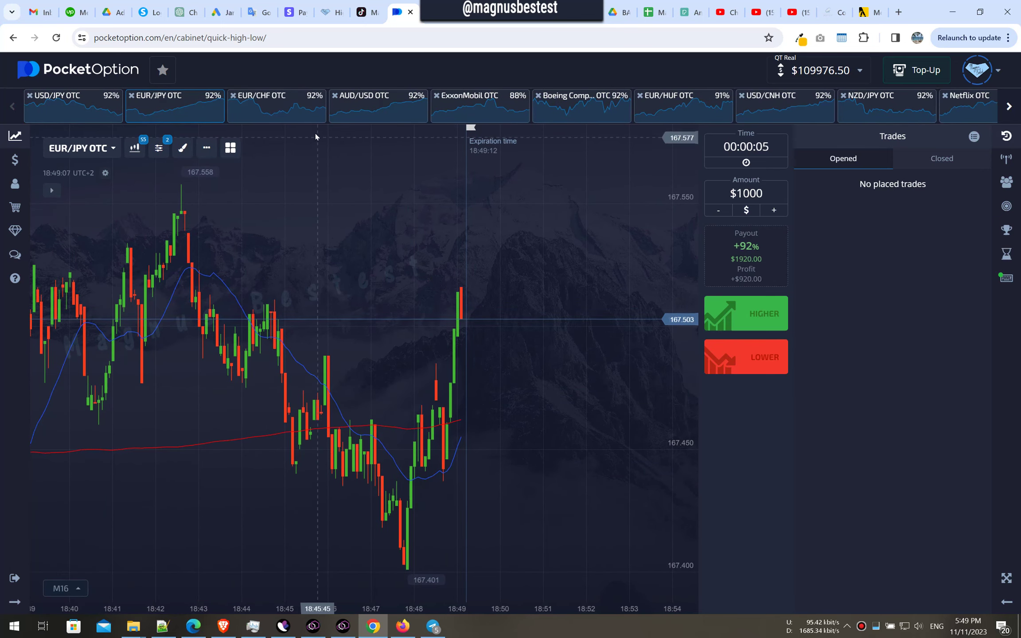
{"action": "left_click", "coordinate": [280, 104]}
{"action": "left_click", "coordinate": [379, 104]}
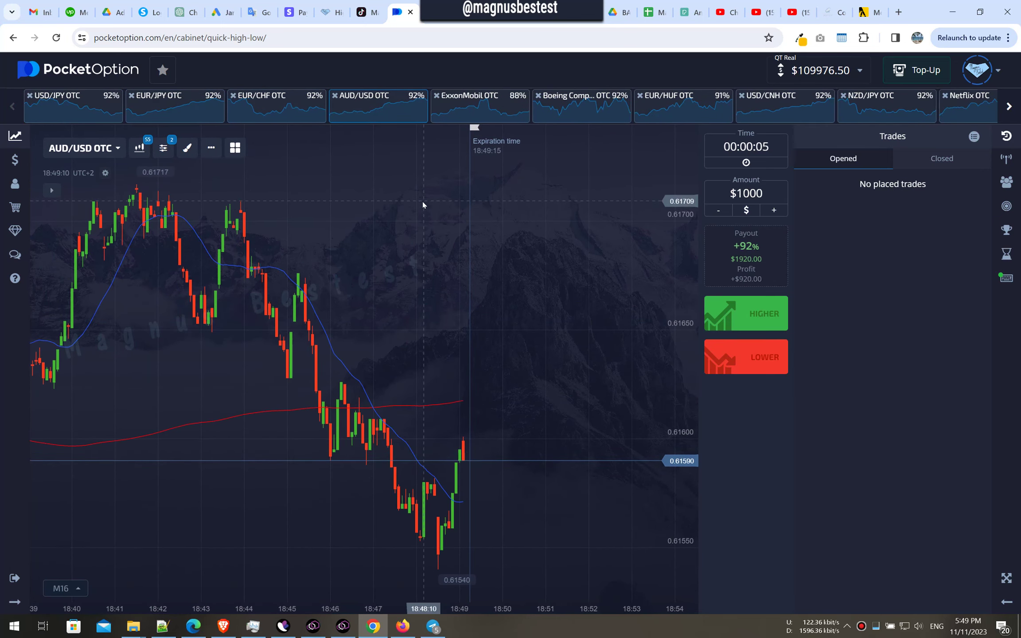
{"action": "left_click", "coordinate": [479, 105]}
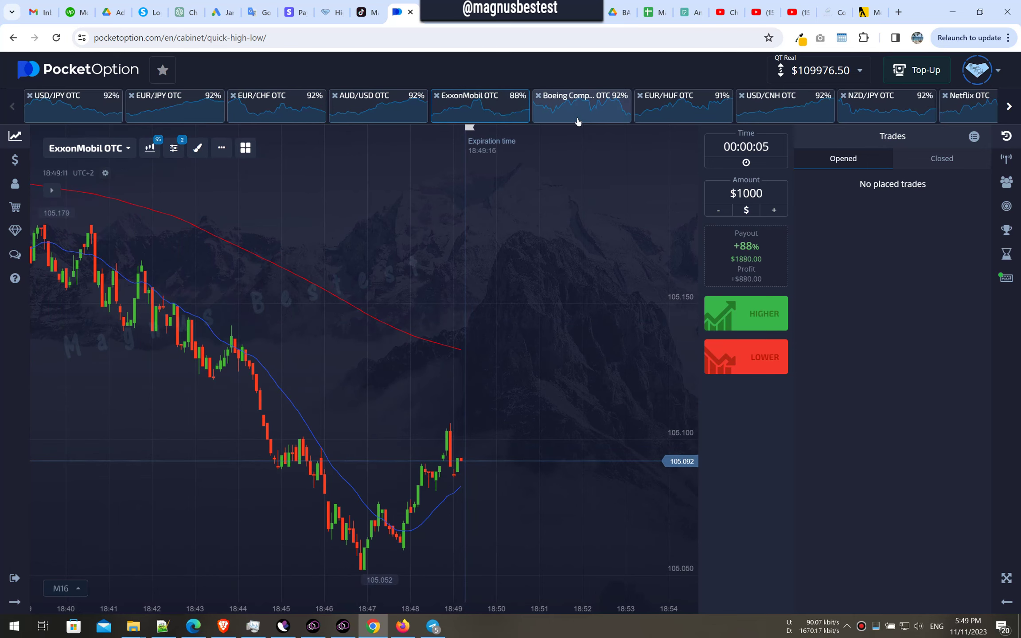
{"action": "left_click", "coordinate": [379, 104]}
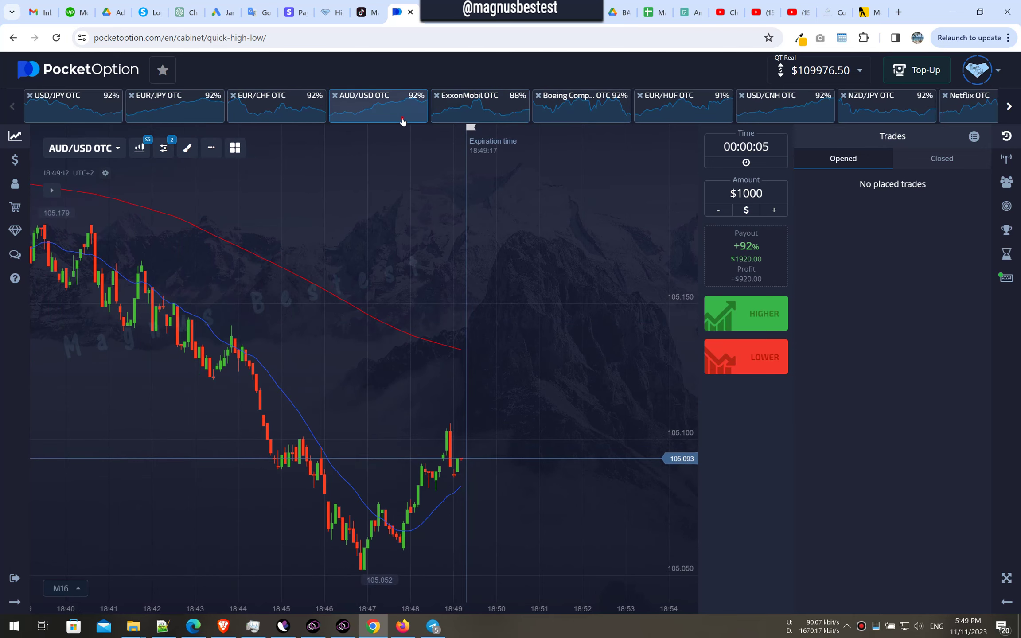
Place a $1000 five-second HIGHER trade on AUD/USD OTC, then view closed trades
{"action": "left_click", "coordinate": [758, 321]}
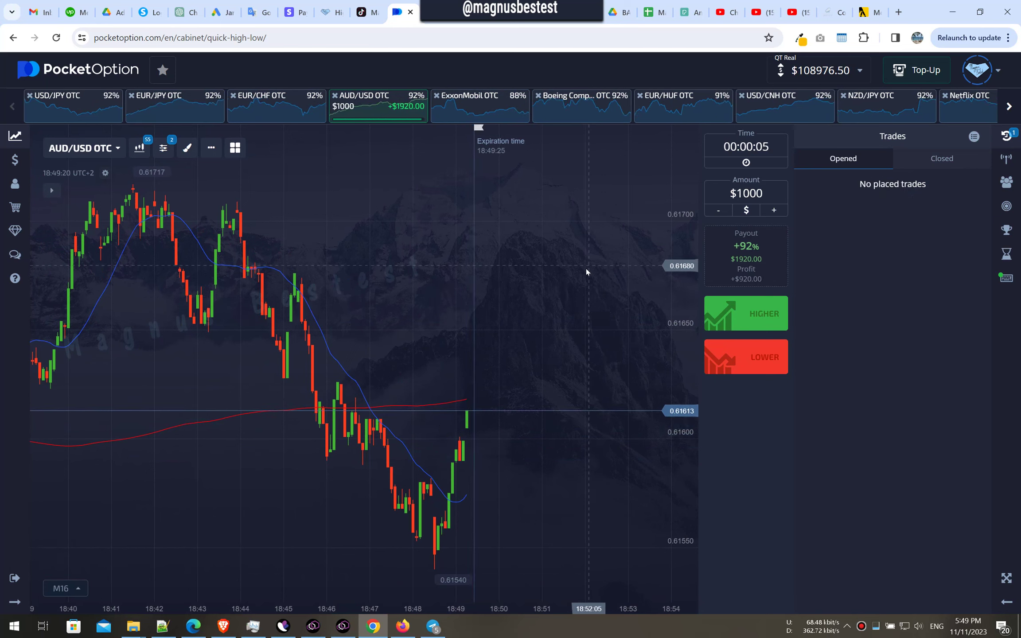
{"action": "left_click", "coordinate": [942, 158]}
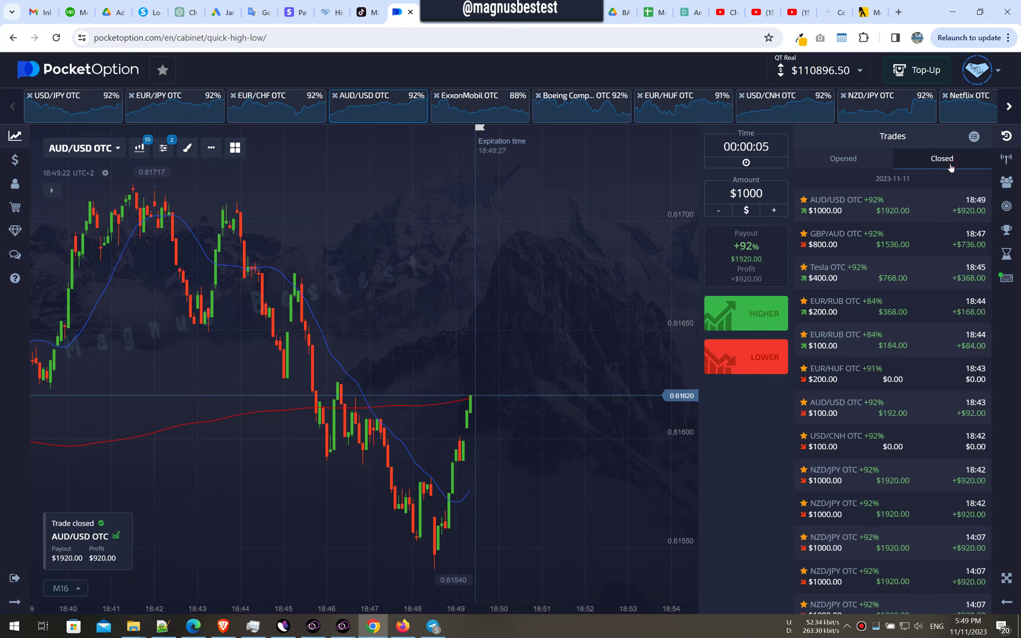